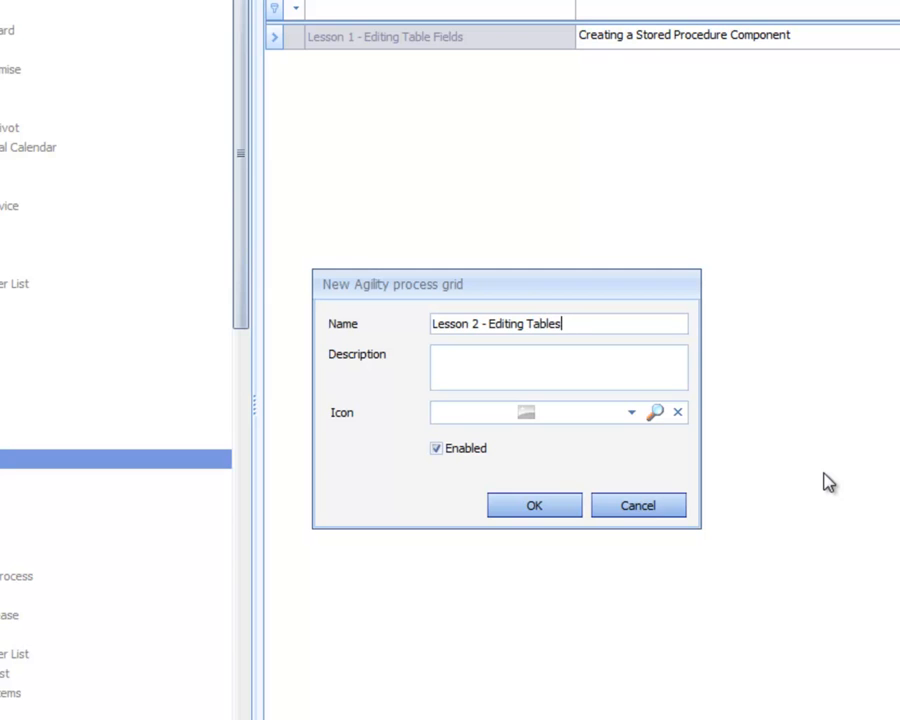
- Name the new process grid "Lesson 2 - Editing Table Fields" and describe it as "Create a Process Grid to call a Stored Procedure"
type("Fields")
type("Create a")
type(" Process G")
type("rid to ca")
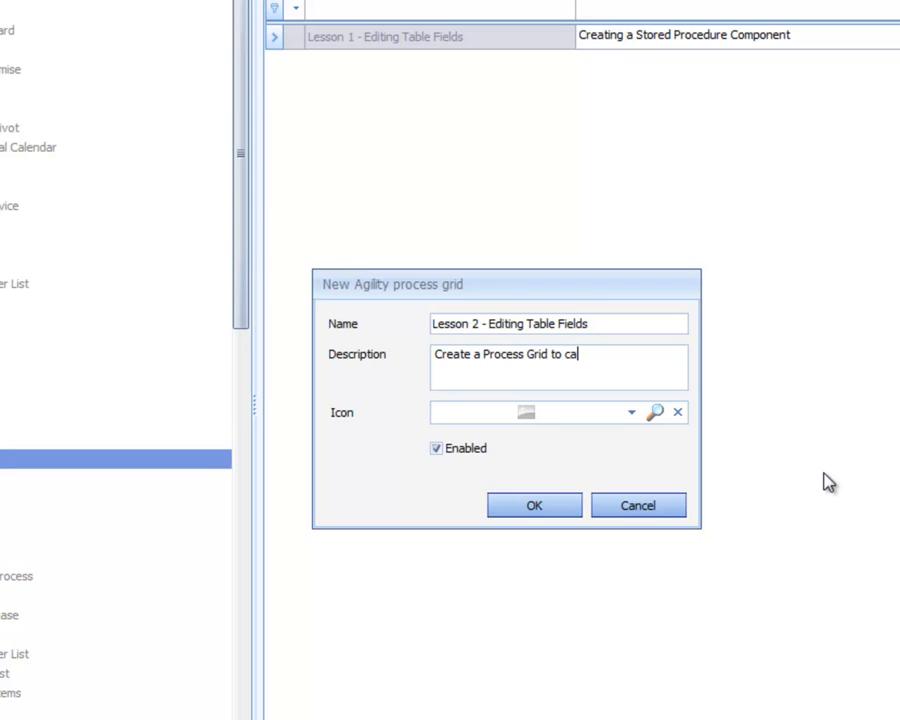
type("ll a Stored Procedure")
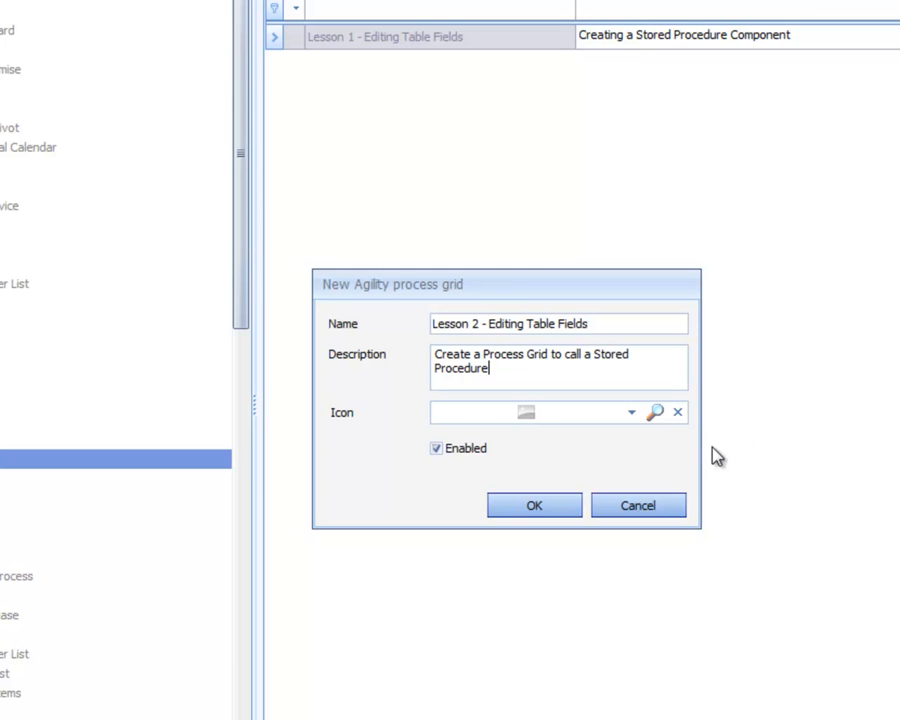
- Assign the Transaction icon to the new process grid and create the component
left_click(632, 416)
left_click(632, 416)
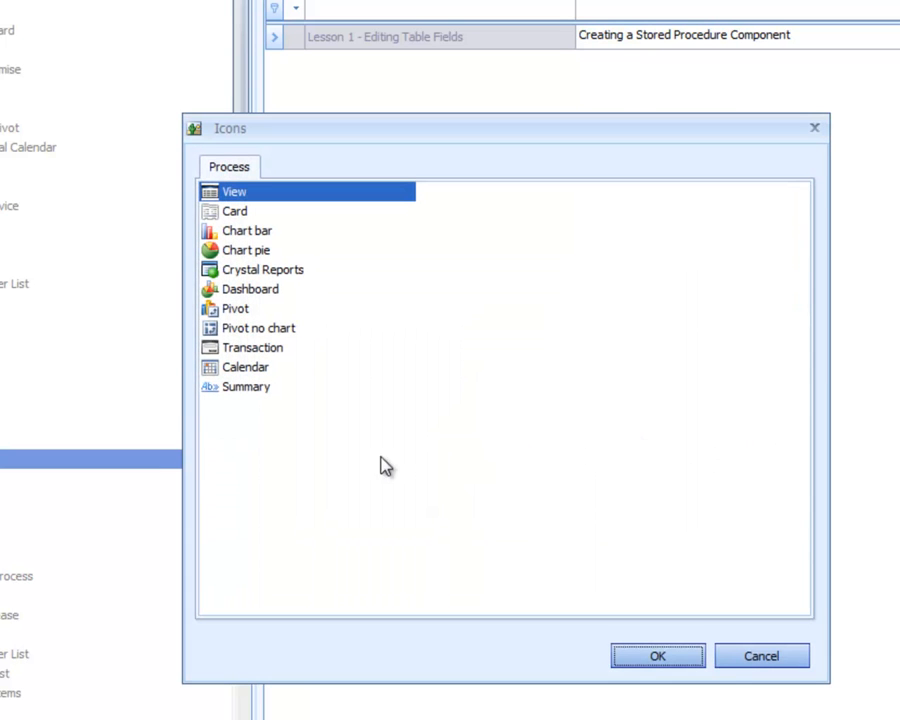
left_click(236, 350)
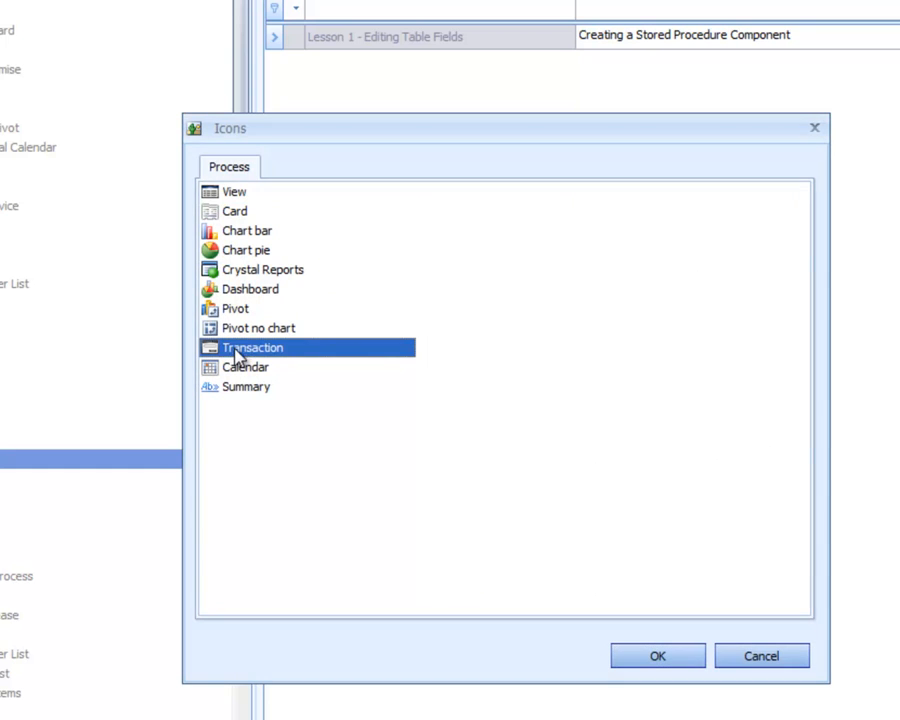
left_click(635, 654)
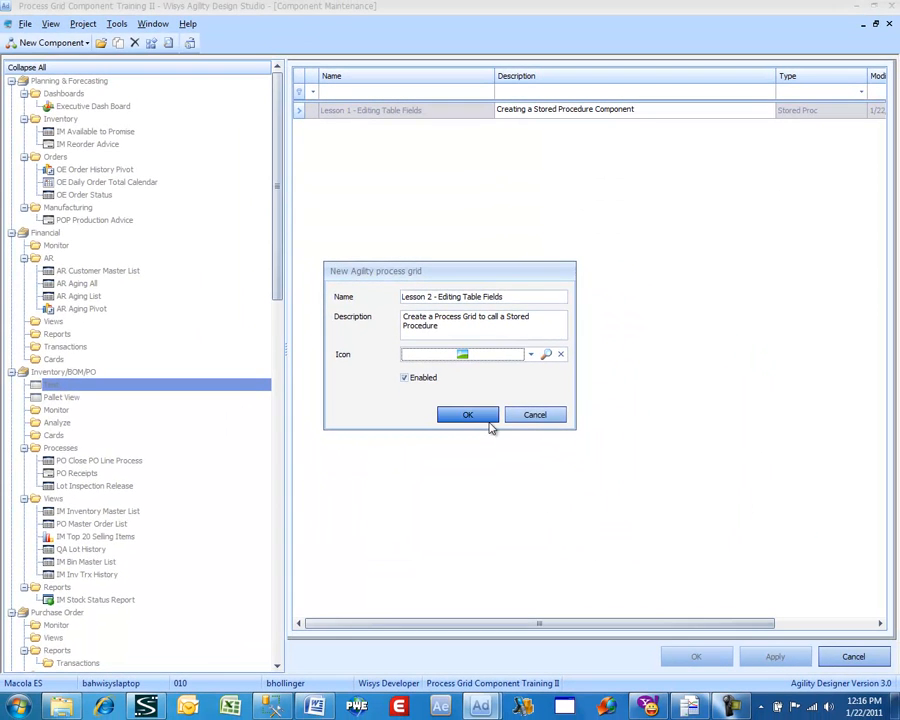
left_click(560, 514)
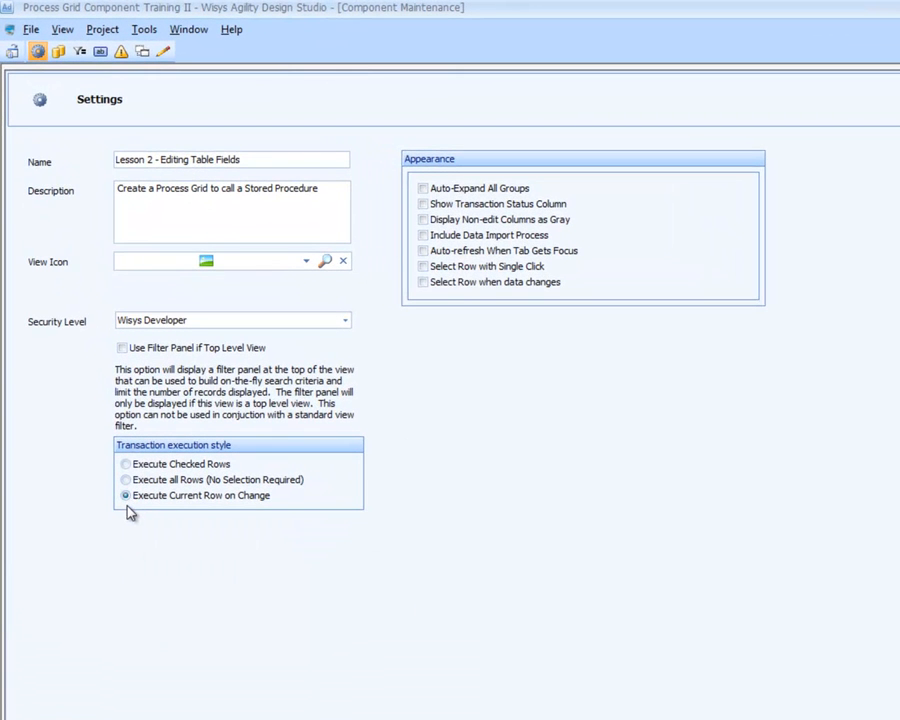
- Use Execute Current Row on Change as the transaction execution style and continue to the SQL statement
mouse_move(128, 507)
mouse_move(258, 509)
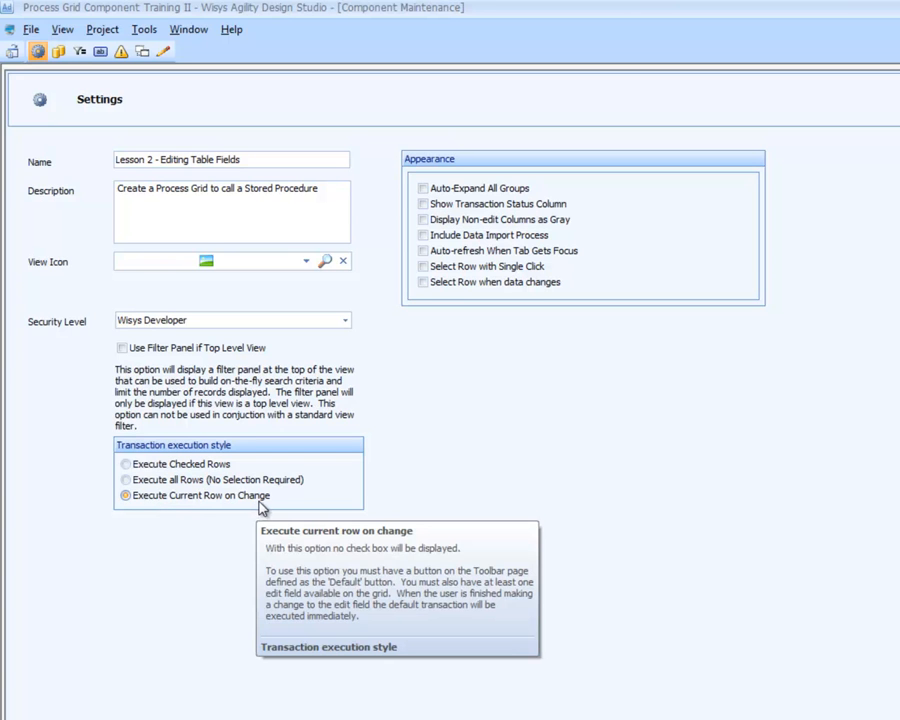
mouse_move(208, 484)
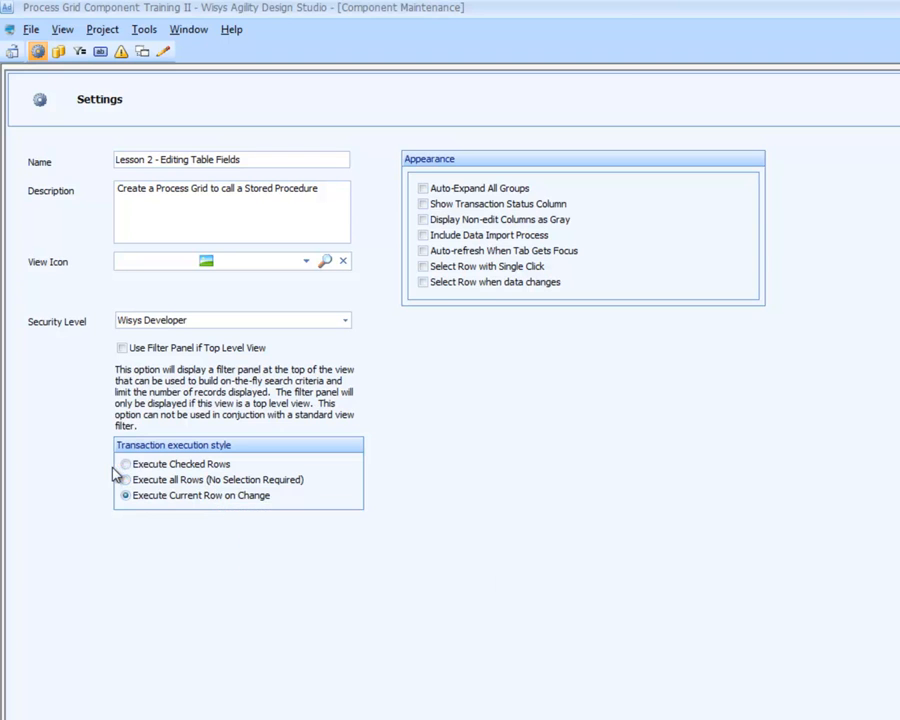
mouse_move(135, 474)
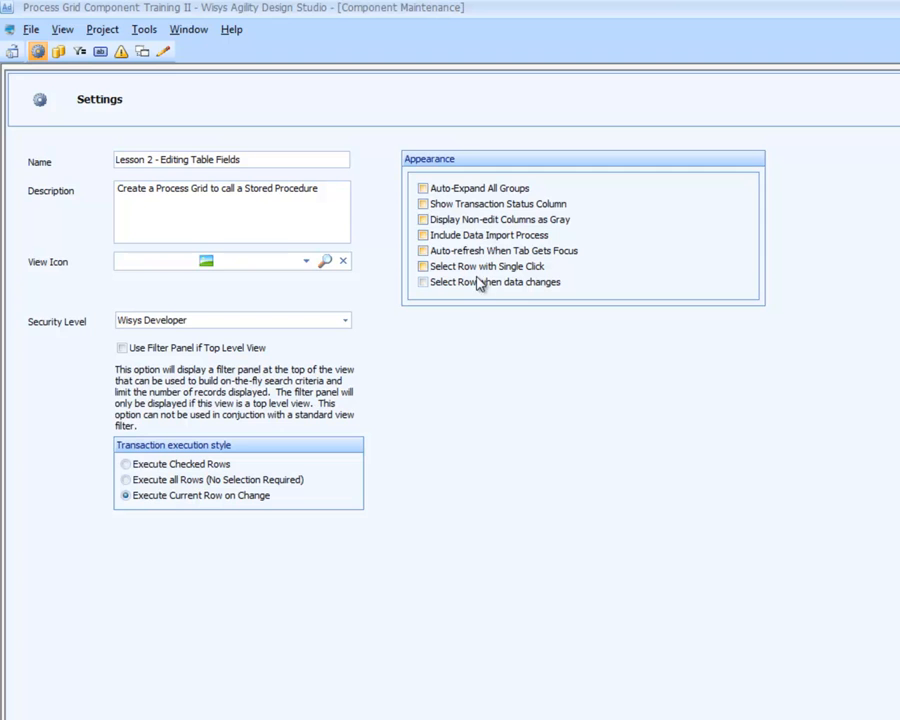
left_click(604, 656)
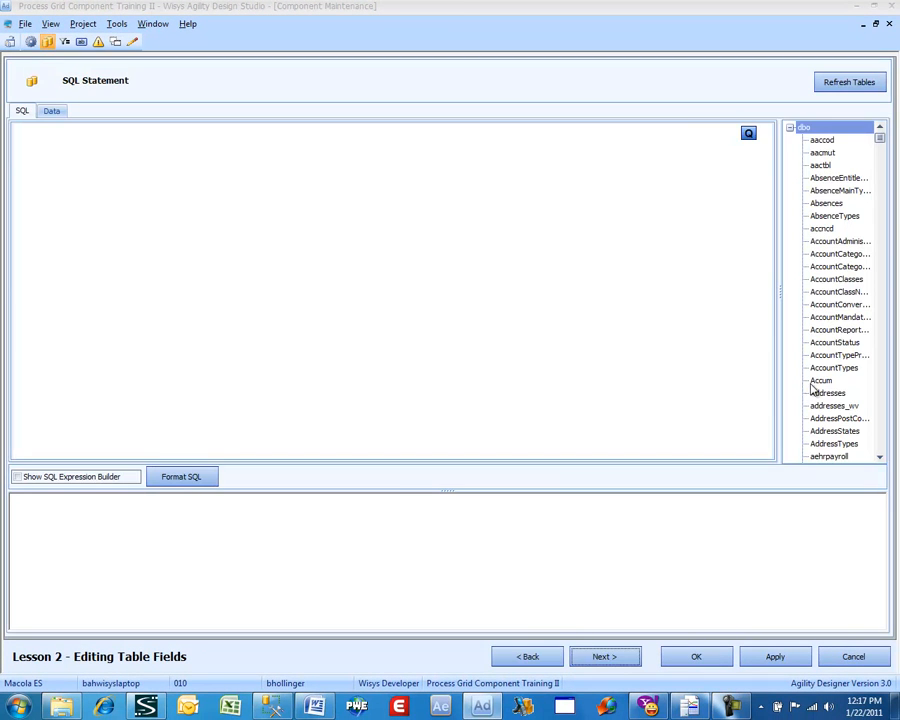
- Add the imlsmst_wv view from the dbo table list to the SQL statement
left_click(819, 381)
type("imls")
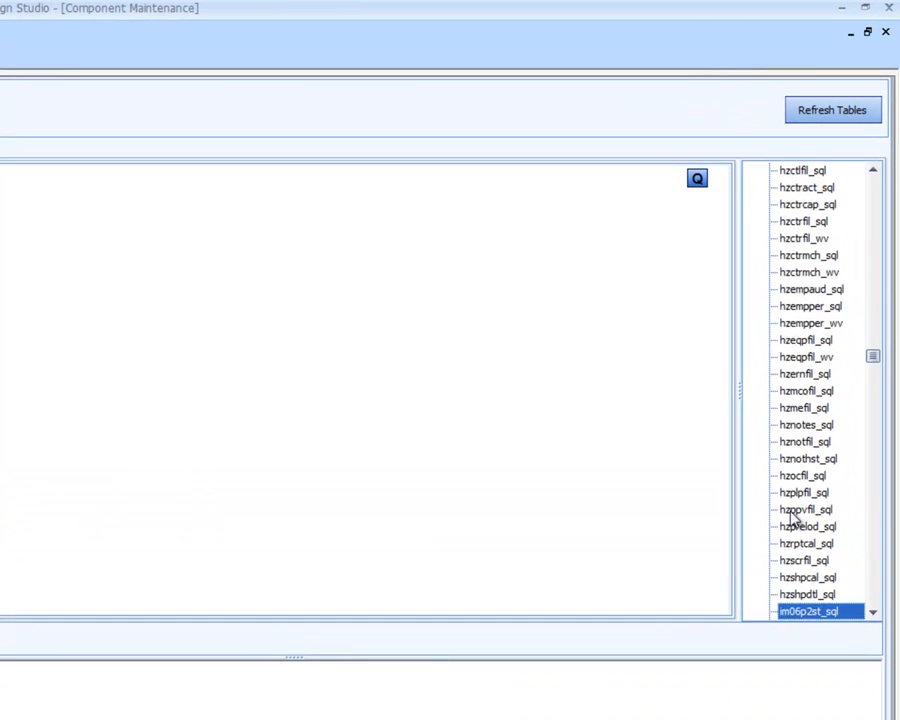
key("Down")
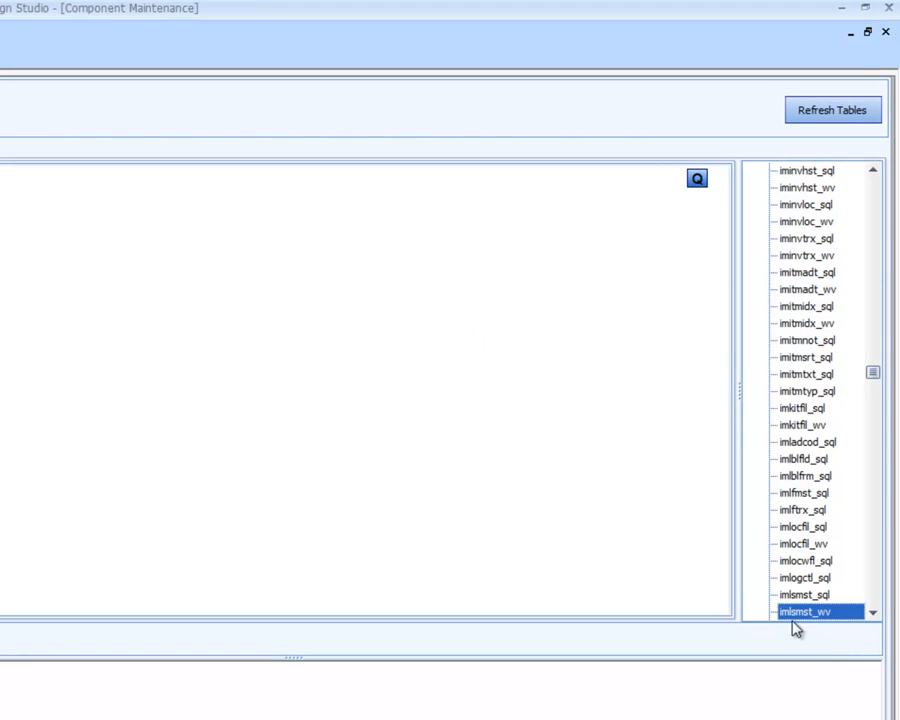
double_click(795, 618)
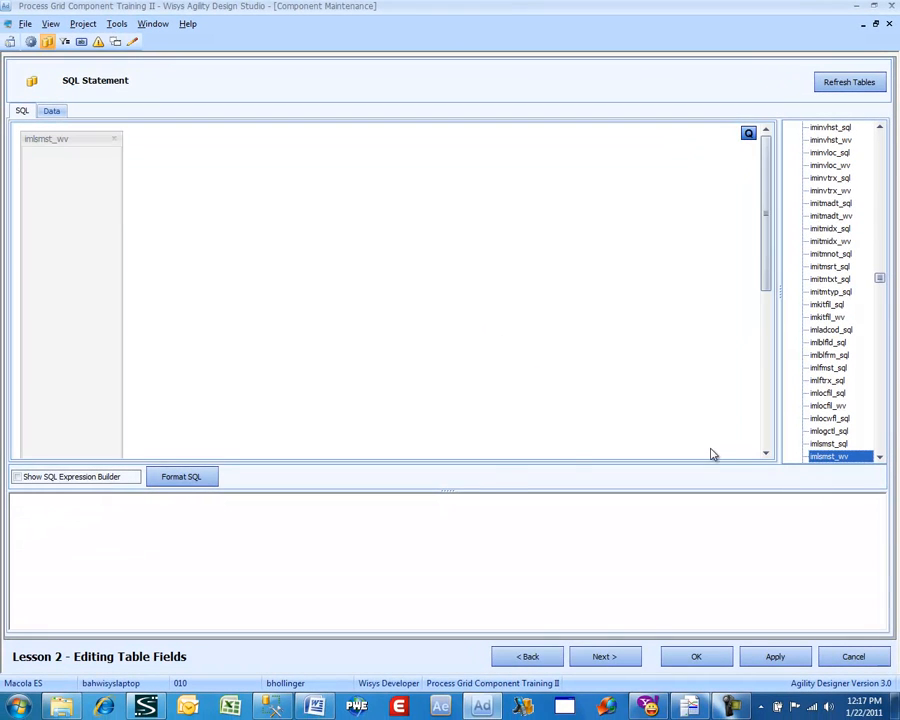
- Leave the filter columns empty and add a button captioned "Change Row" to the process grid
left_click(604, 657)
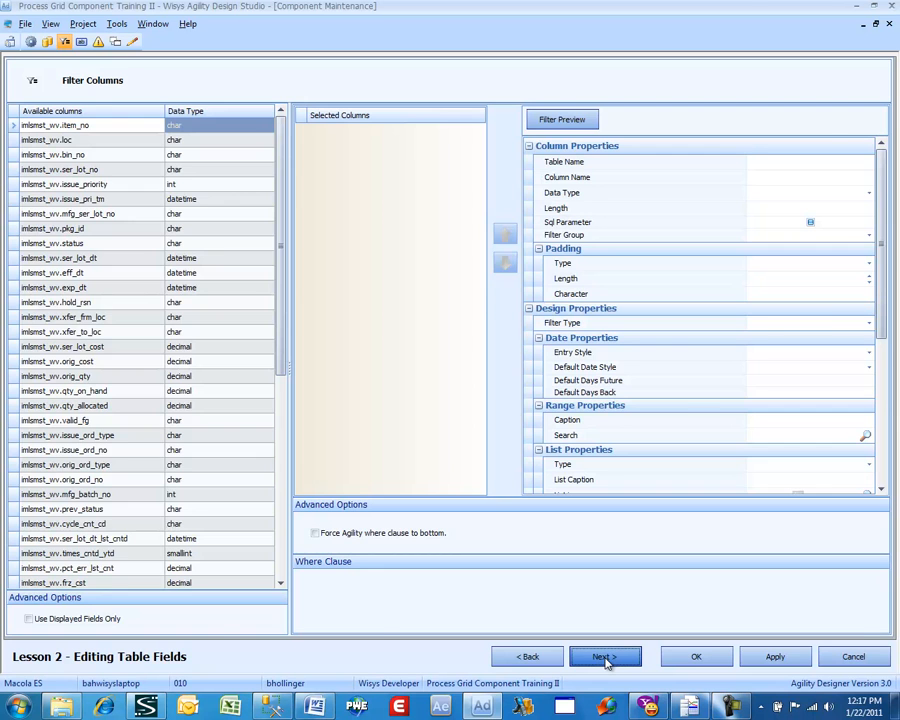
left_click(605, 659)
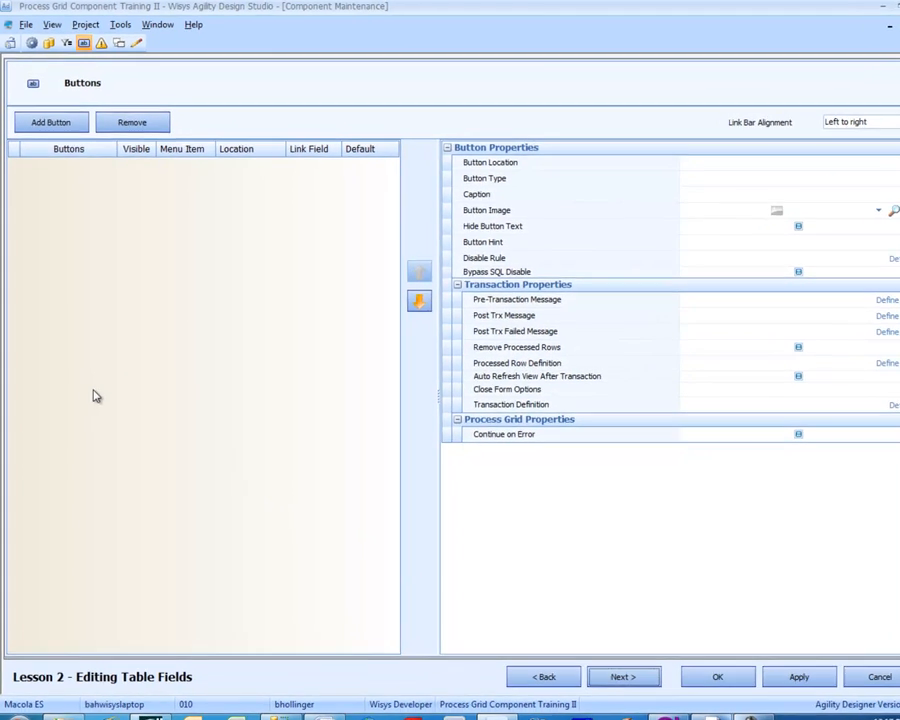
left_click(54, 121)
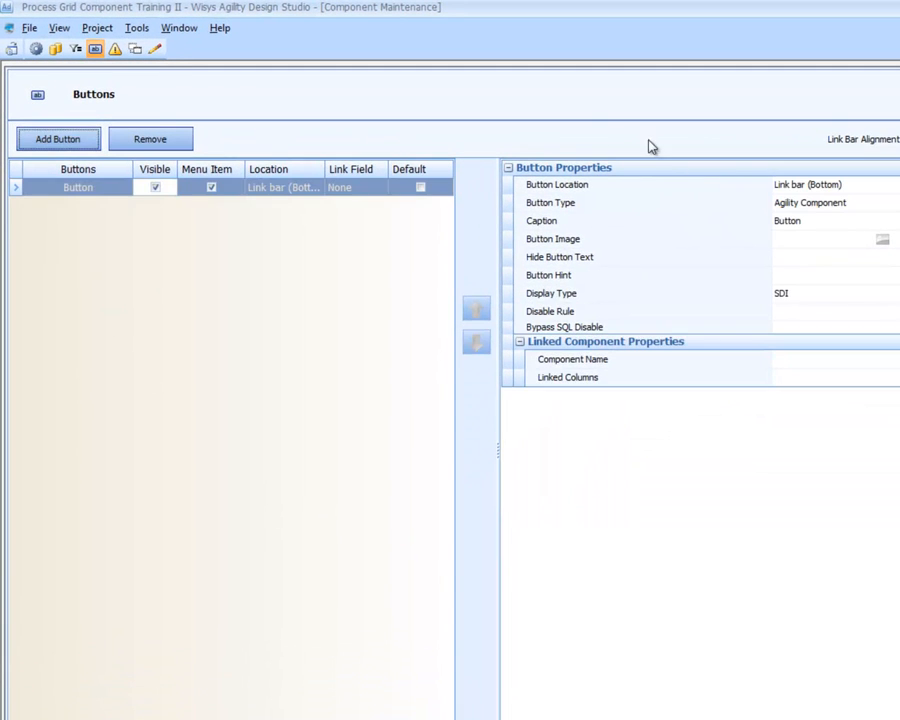
left_click(813, 221)
left_click_drag(813, 221, 765, 219)
type("Co")
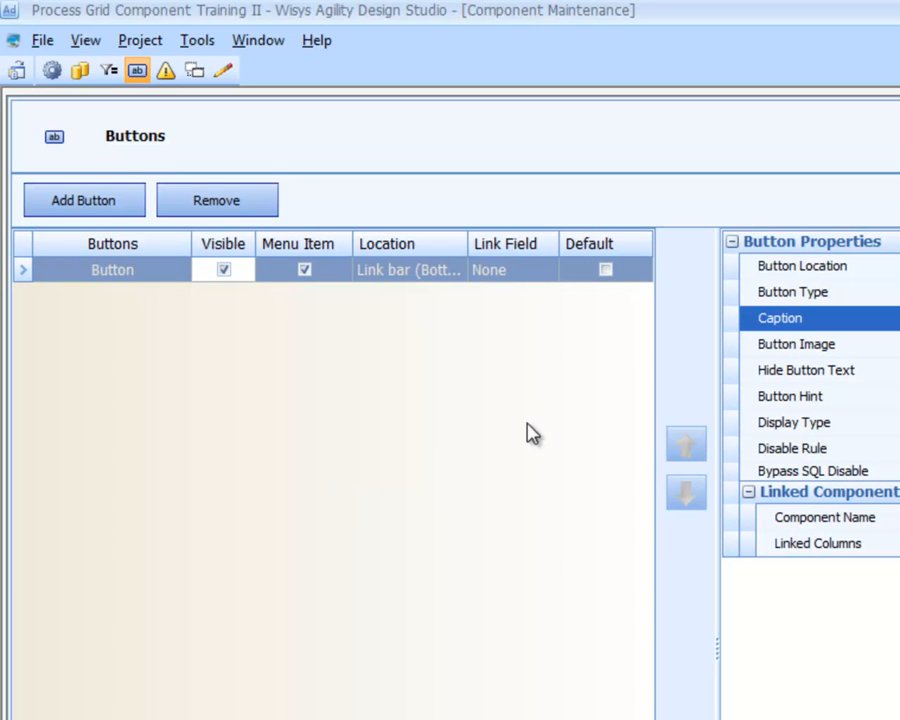
- Make Change Row the default button, turn off its Visible option, and set its button type to Transaction/Report
left_click(603, 279)
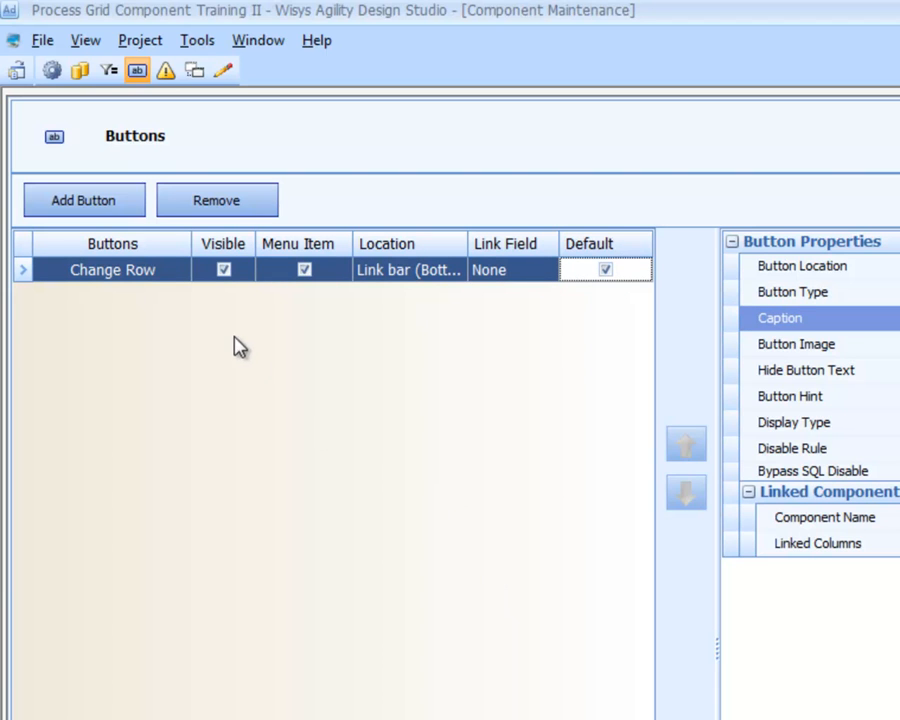
left_click(226, 274)
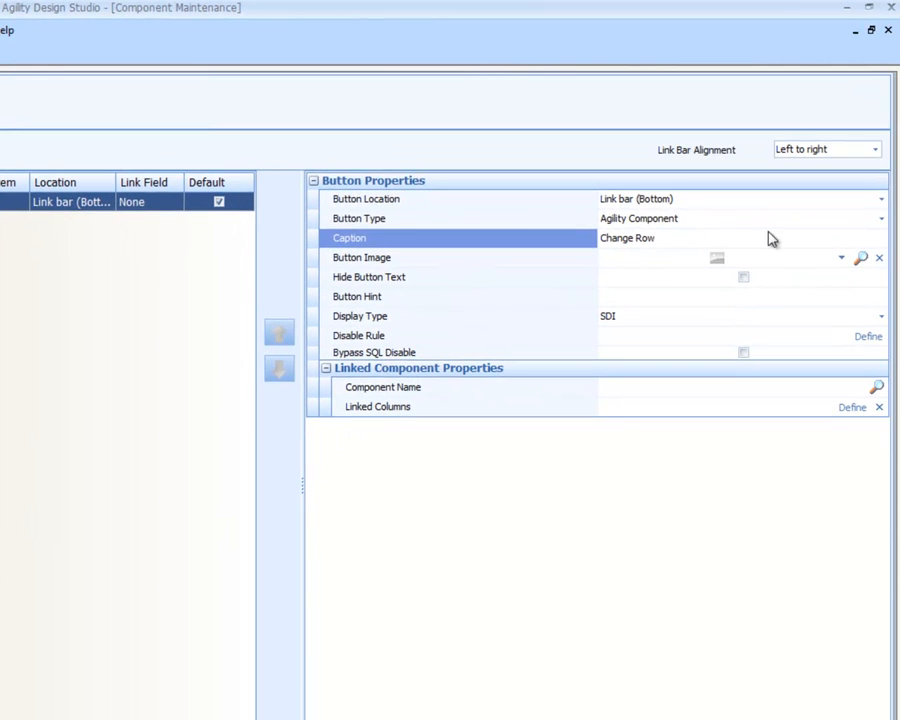
left_click(848, 226)
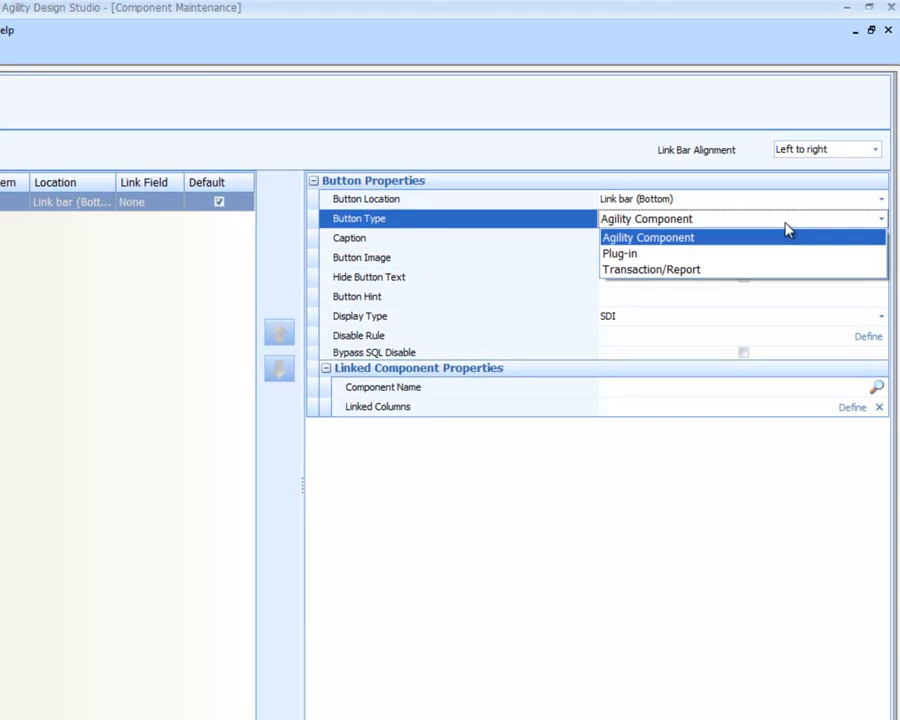
left_click(778, 269)
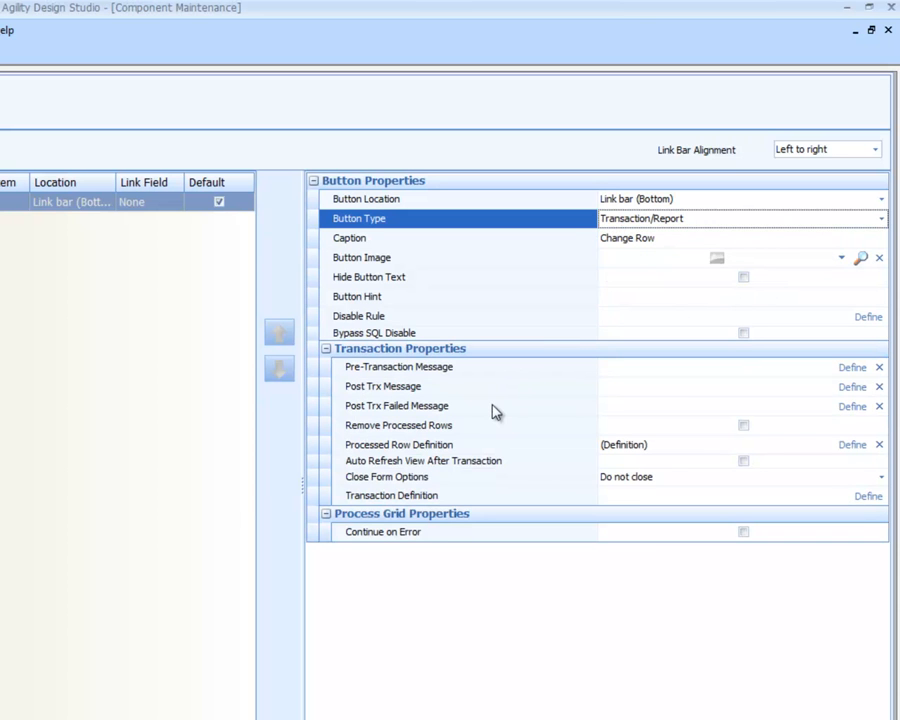
- Add the "Lesson 1 - Editing Table Fields" stored procedure to the Detail section of the Change Row button's transaction definition
left_click(868, 495)
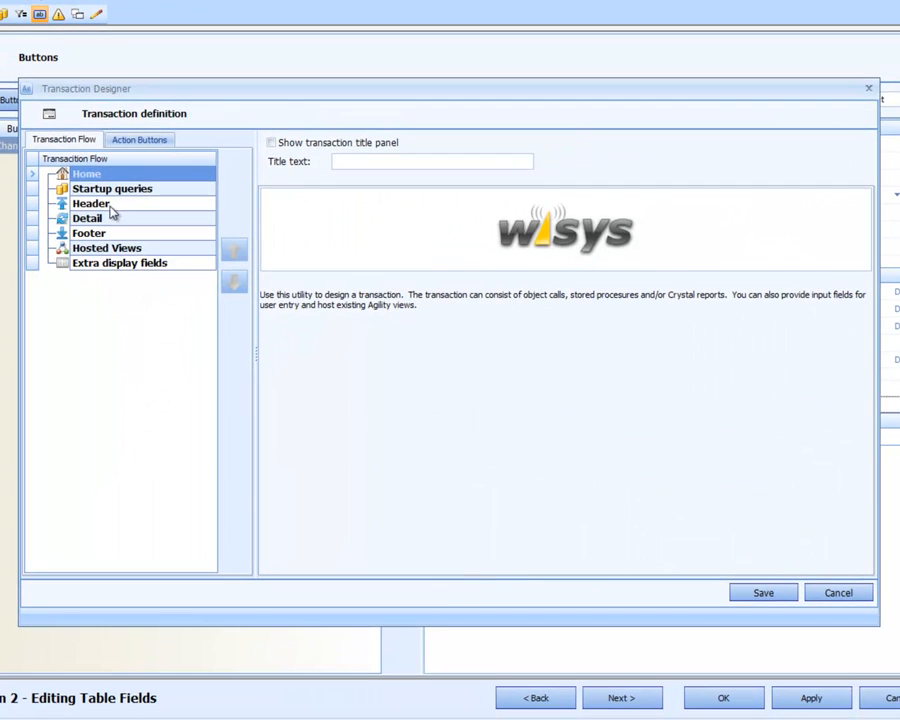
left_click(110, 220)
right_click(116, 228)
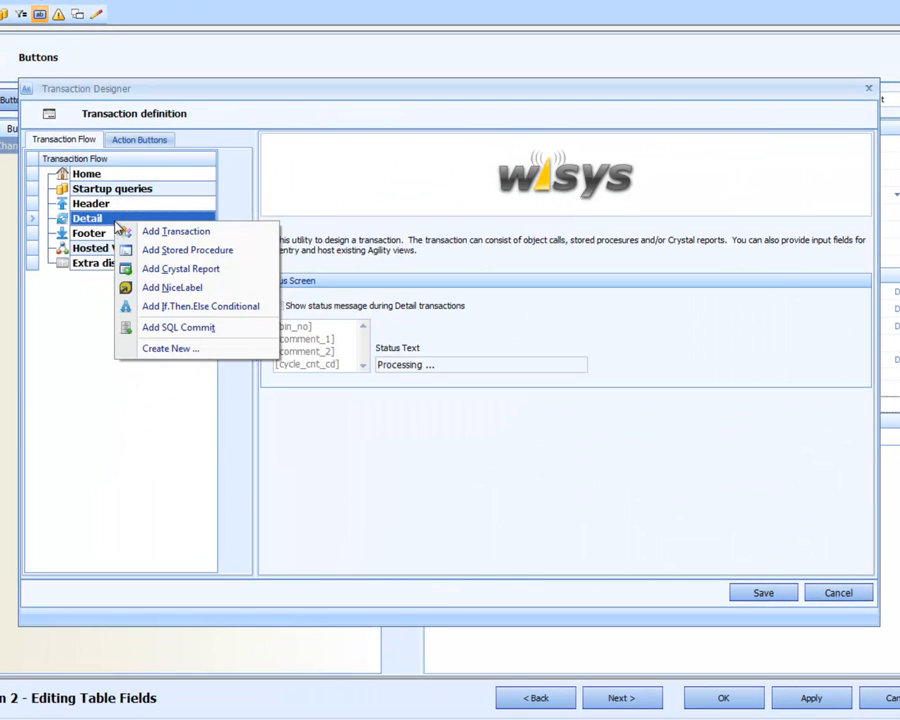
left_click(135, 250)
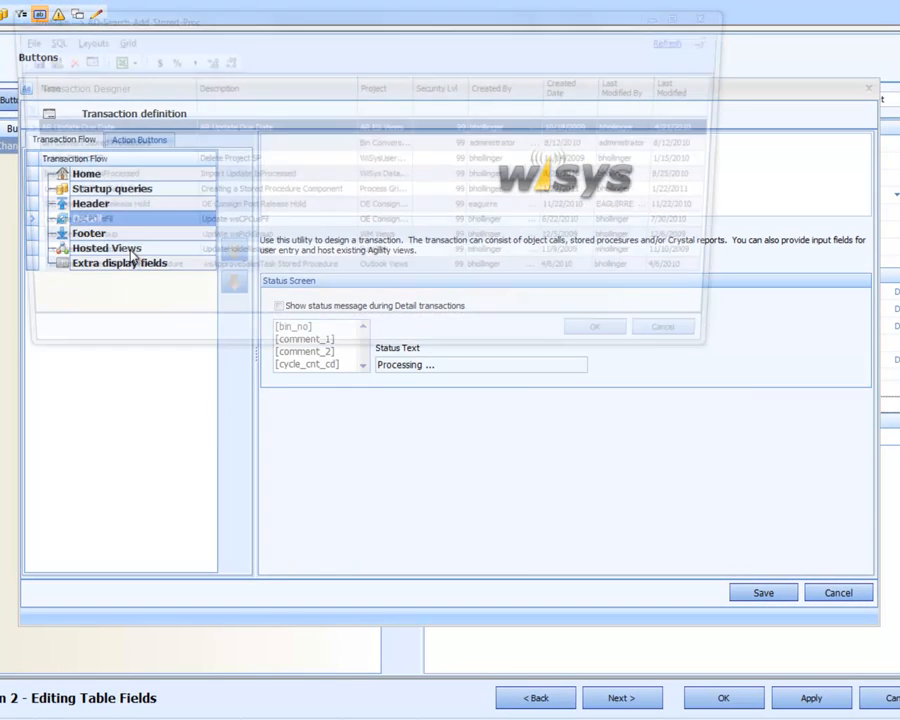
left_click(150, 196)
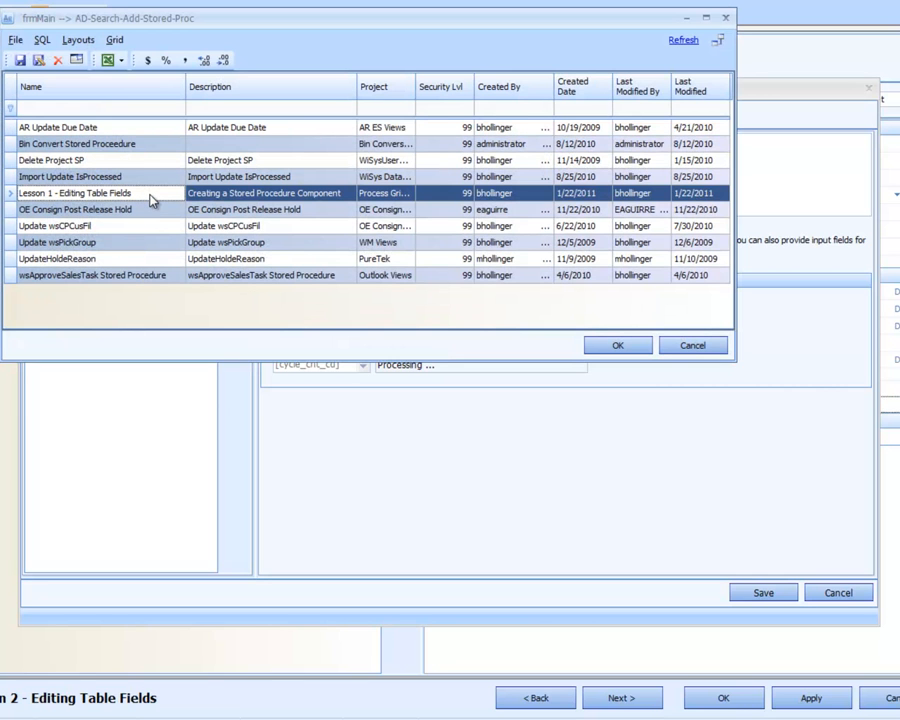
double_click(150, 196)
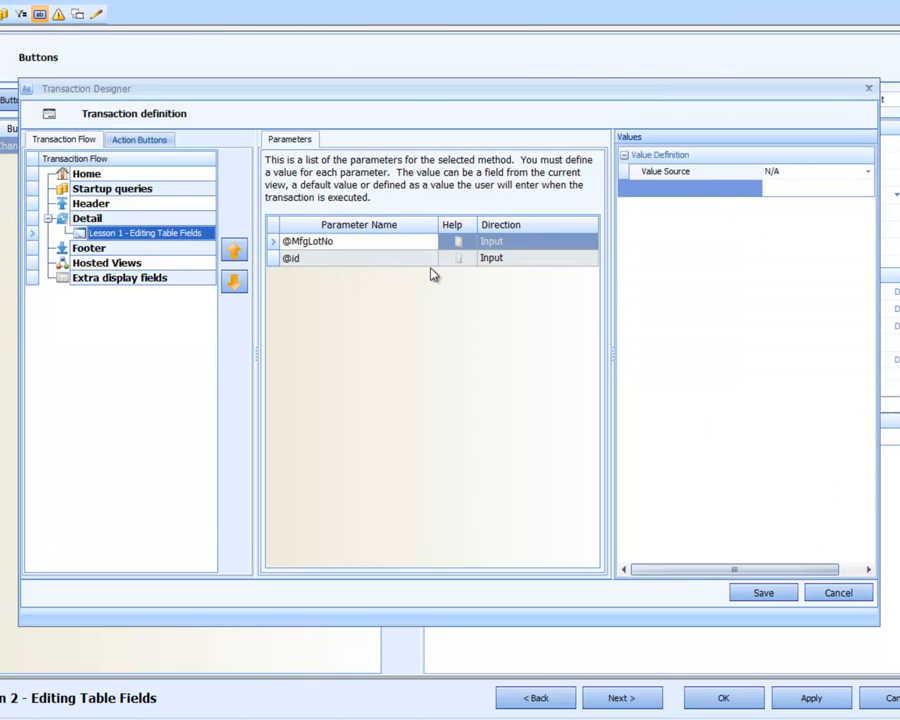
left_click(780, 174)
left_click(778, 188)
left_click(782, 189)
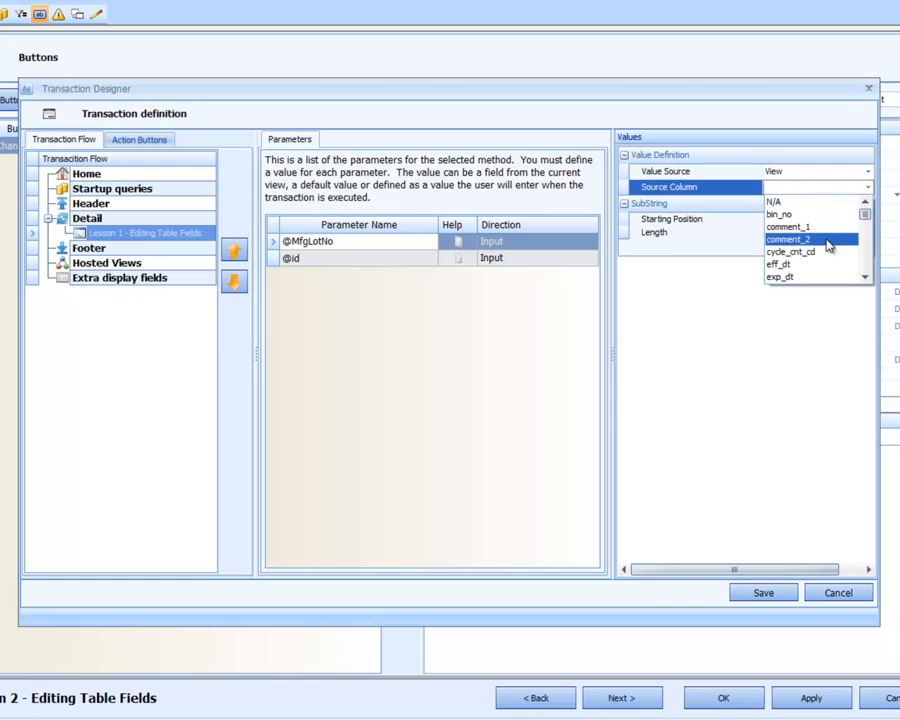
type("mfg_batch_no")
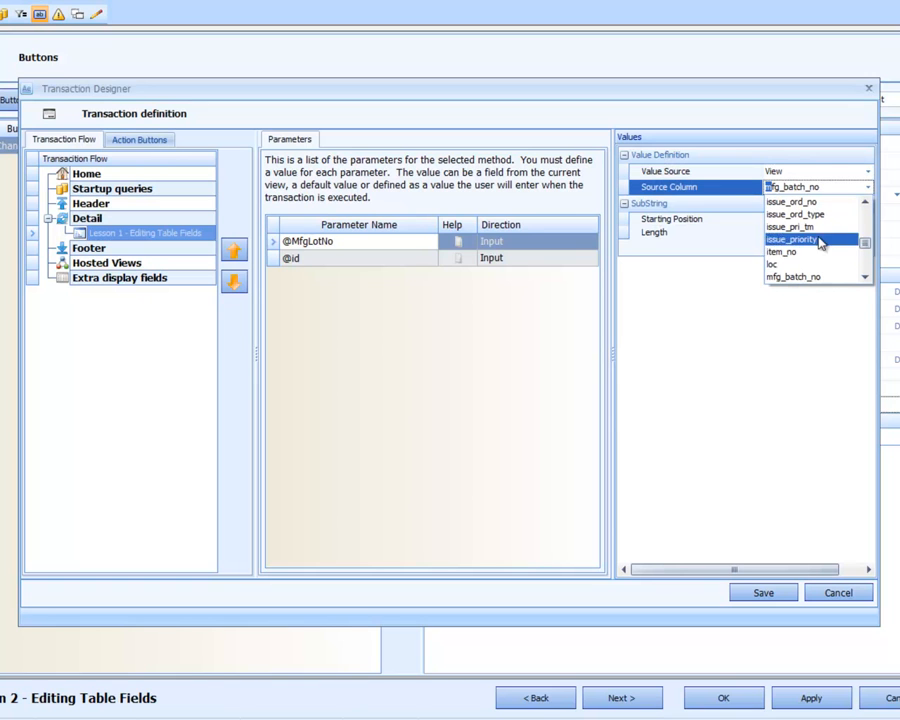
left_click(866, 279)
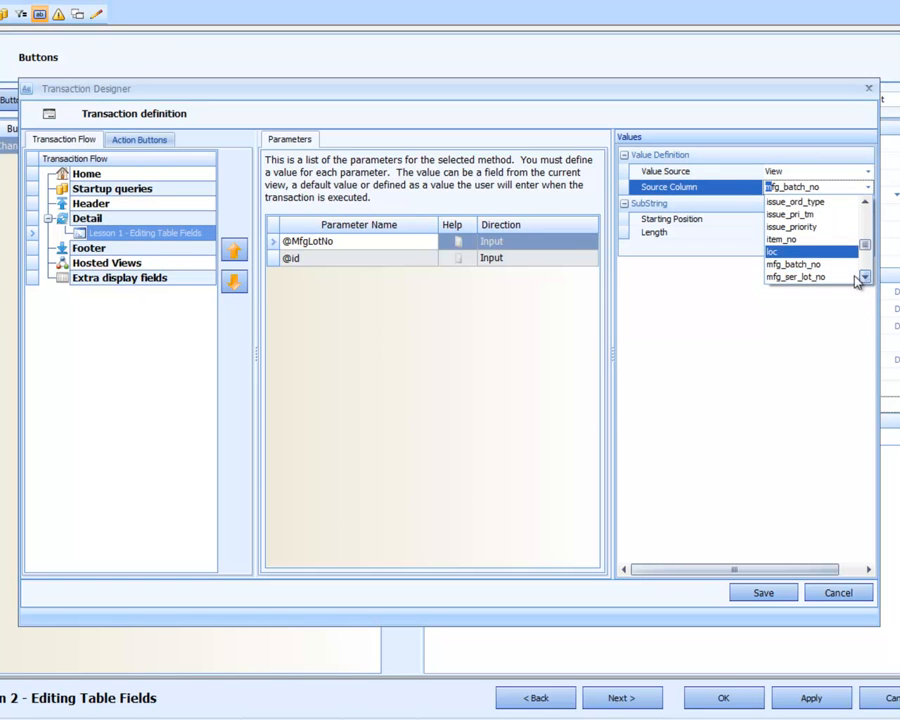
left_click(836, 277)
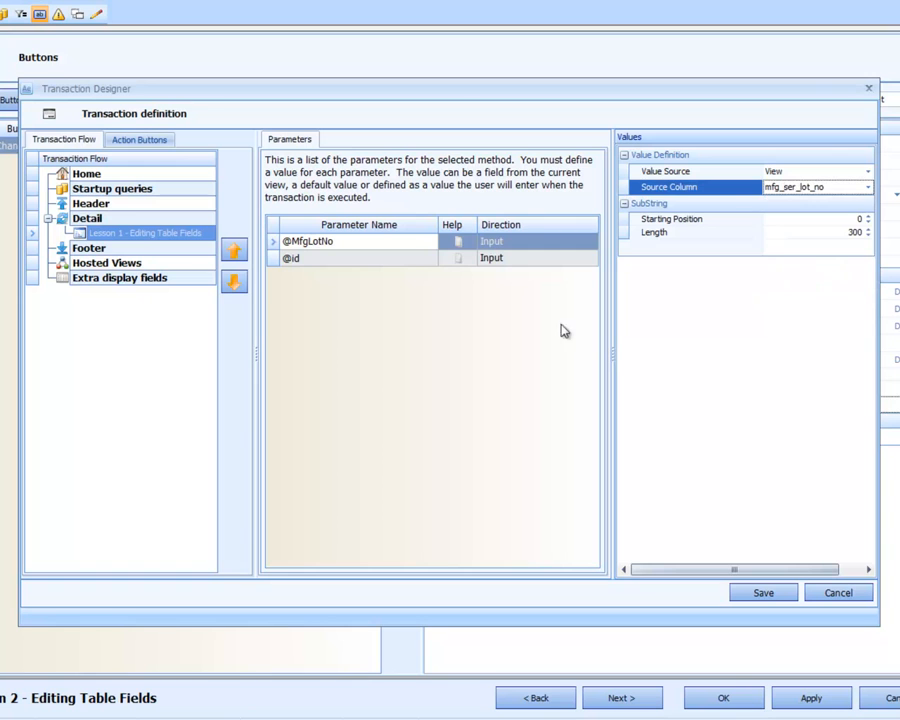
left_click(366, 260)
left_click(797, 175)
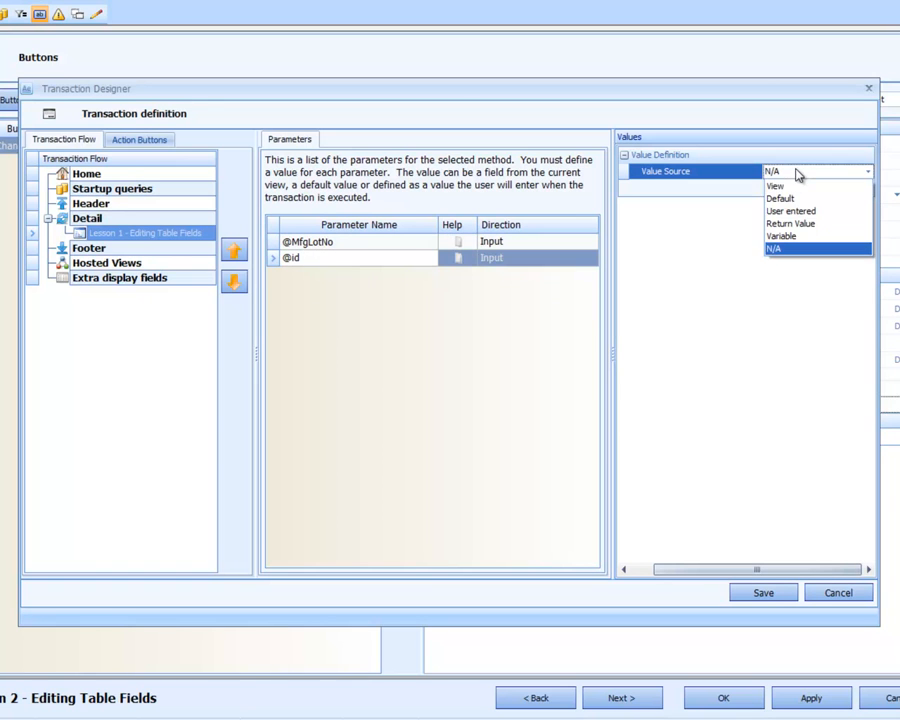
left_click(789, 186)
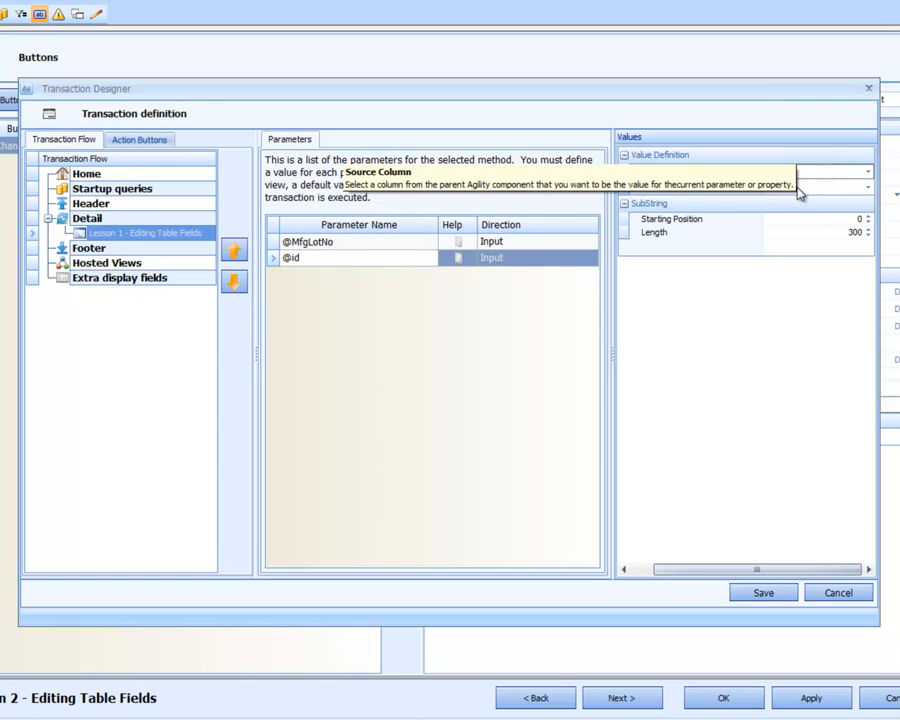
left_click(800, 190)
scroll(858, 270, "down", 5)
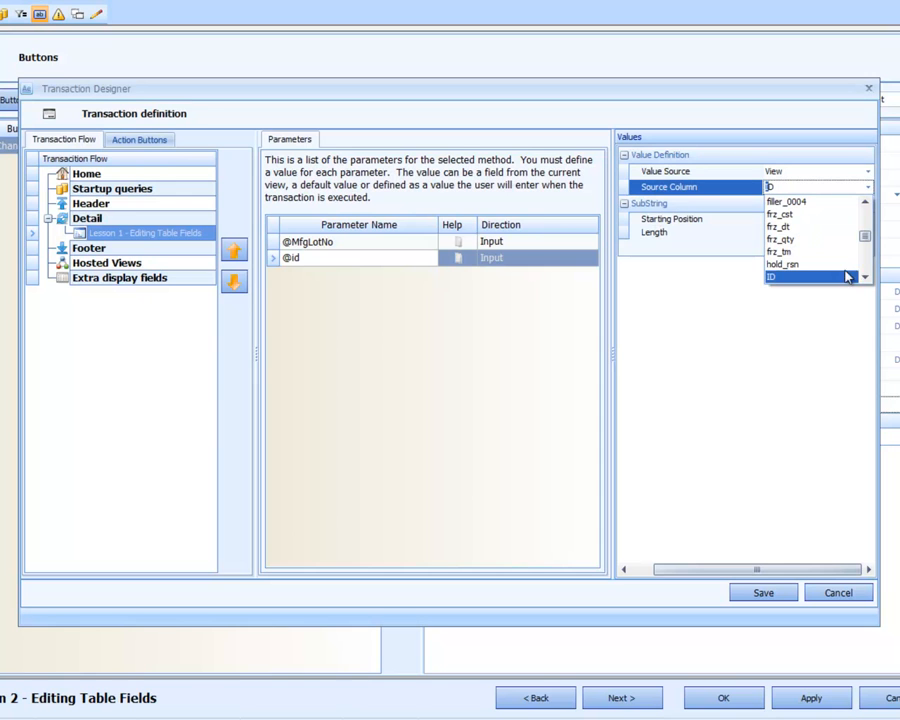
left_click(796, 277)
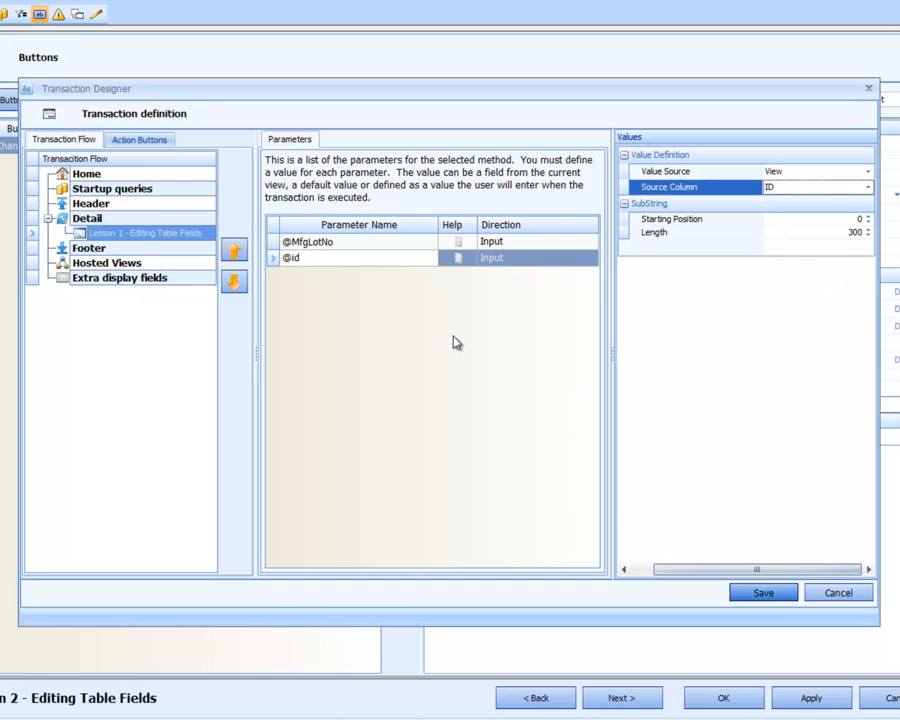
left_click(335, 243)
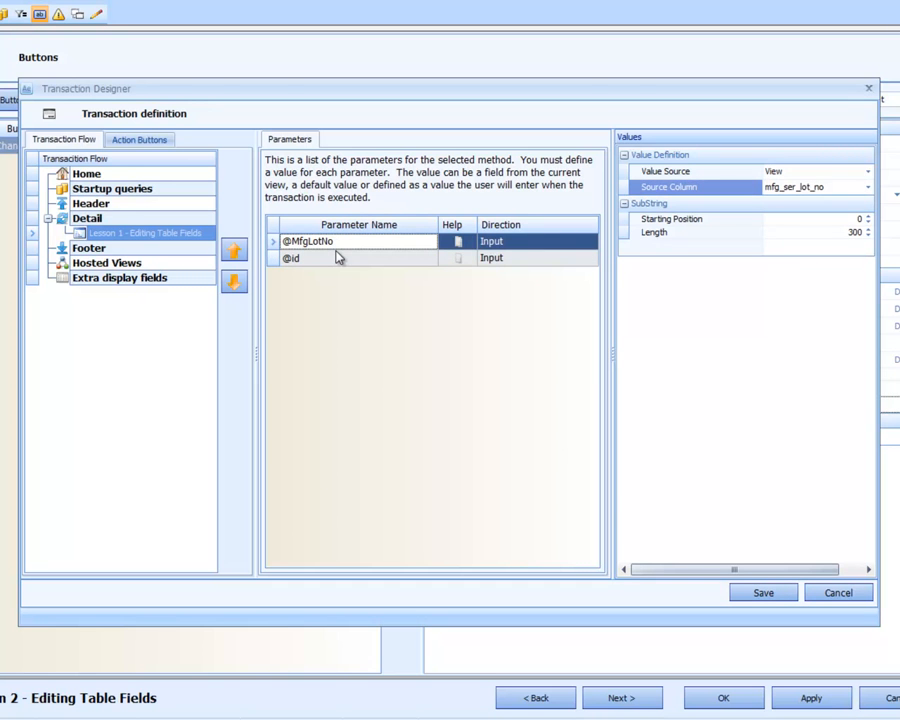
left_click(337, 258)
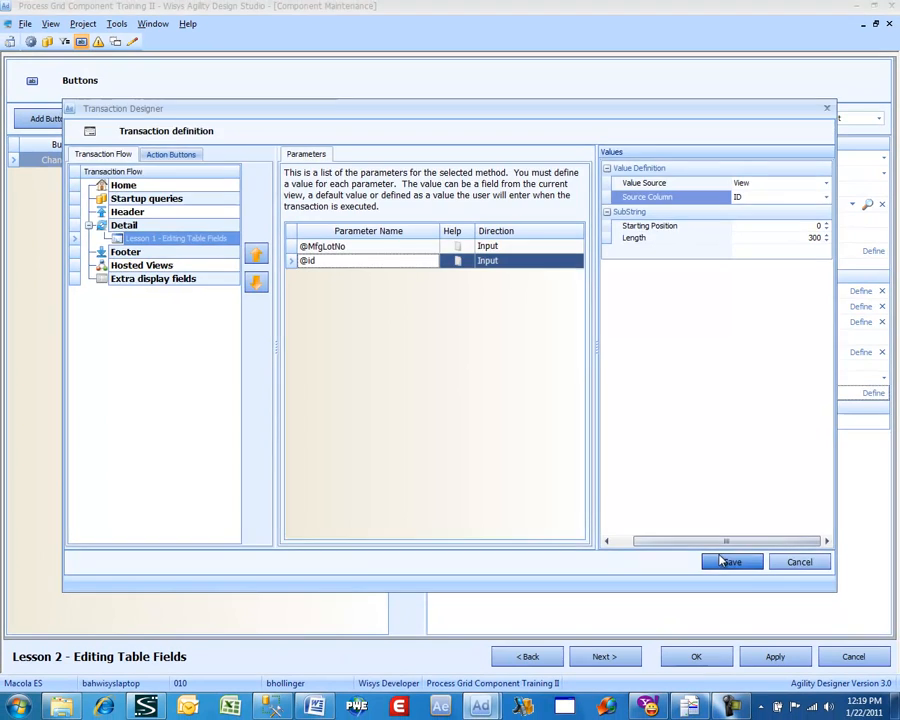
left_click(763, 592)
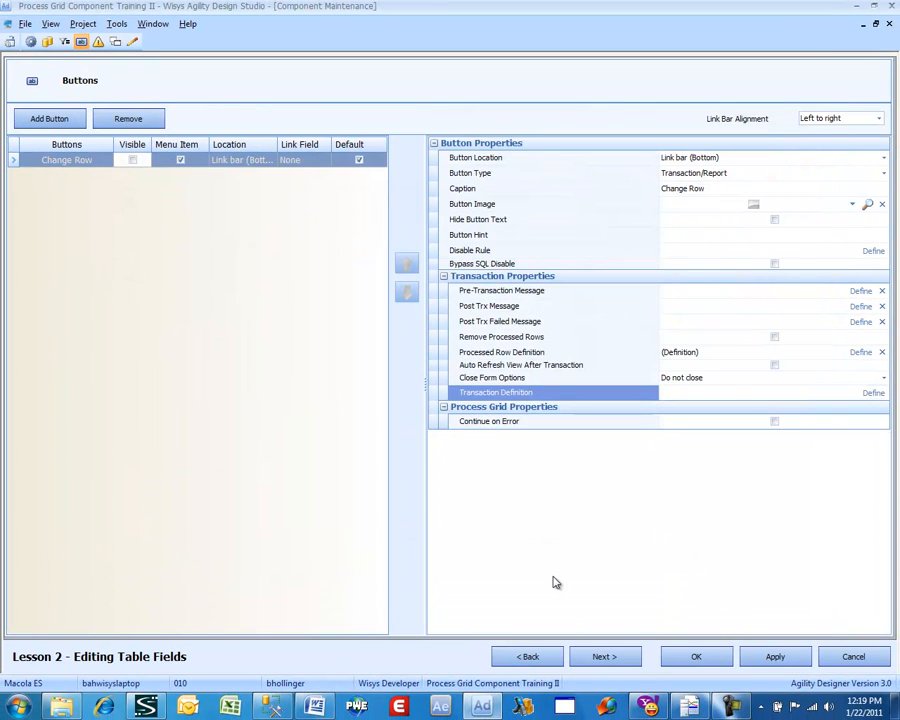
- Skip the alerts and detail link settings and add mfg_ser_lot_no to the component's edit fields
left_click(601, 656)
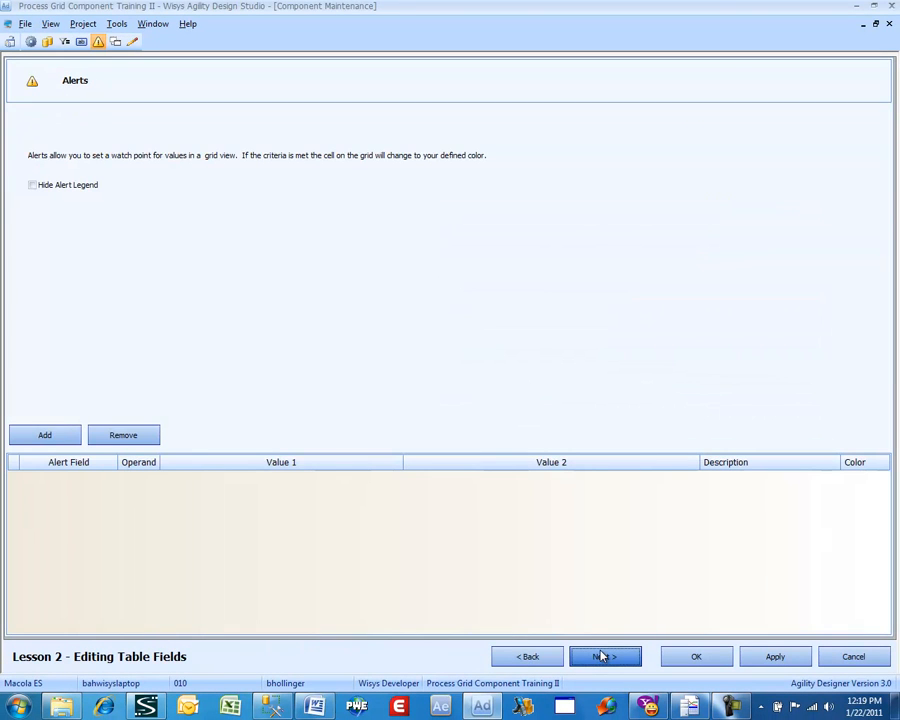
left_click(601, 656)
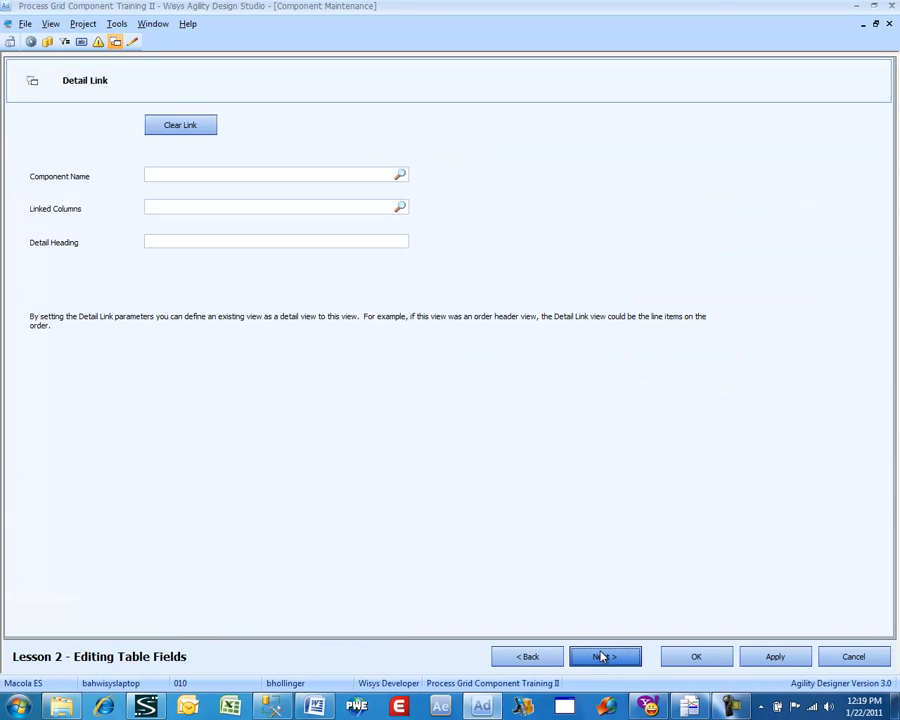
left_click(601, 656)
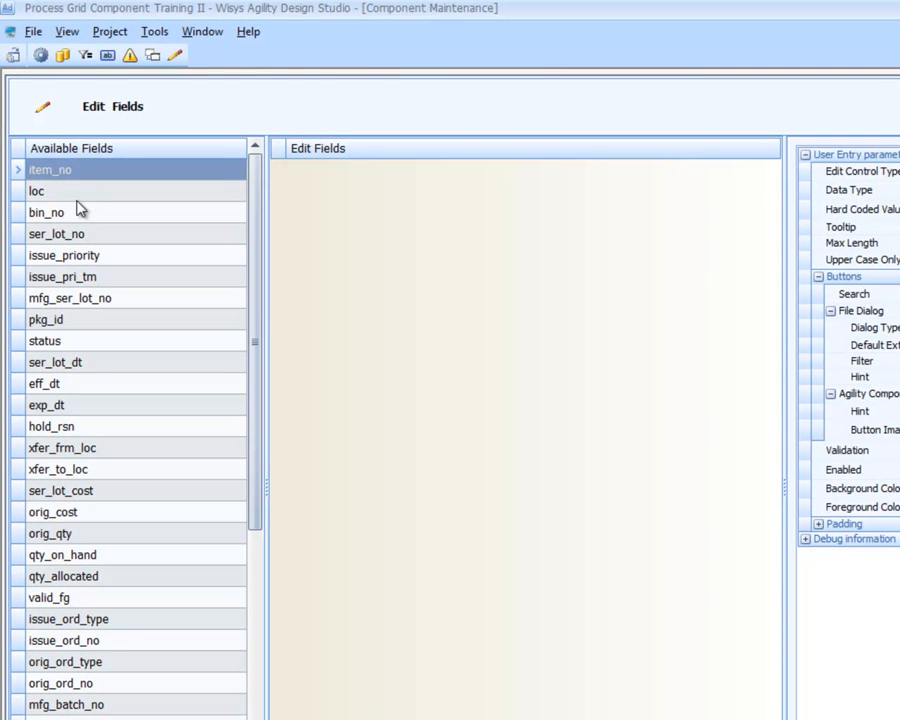
double_click(88, 300)
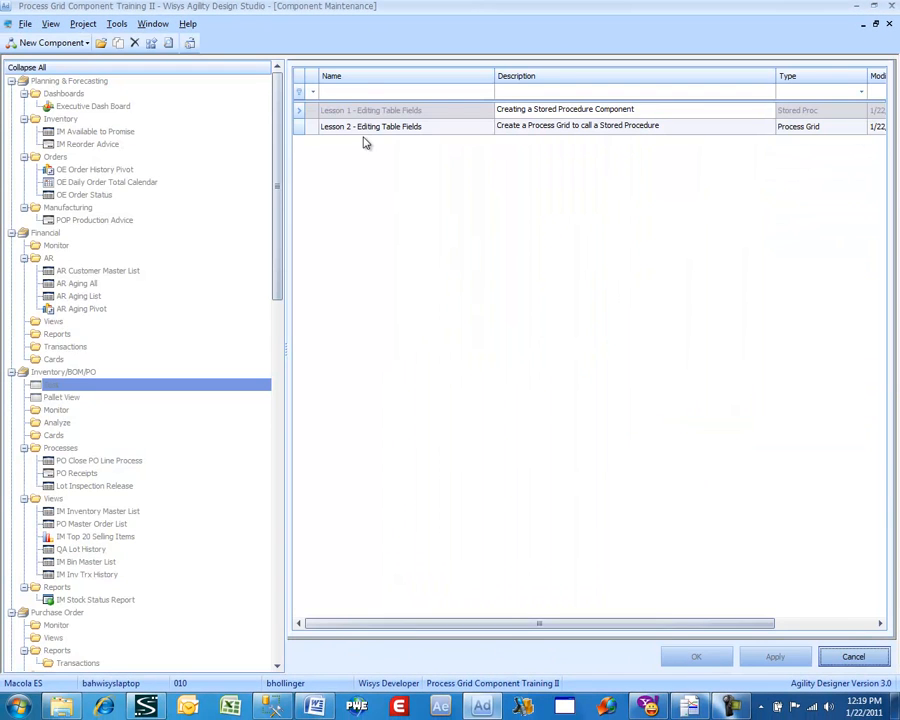
- Preview the Lesson 2 - Editing Table Fields component and reduce its grid to the main columns with readable captions, Item No through Qty Allocated
left_click(365, 128)
right_click(364, 131)
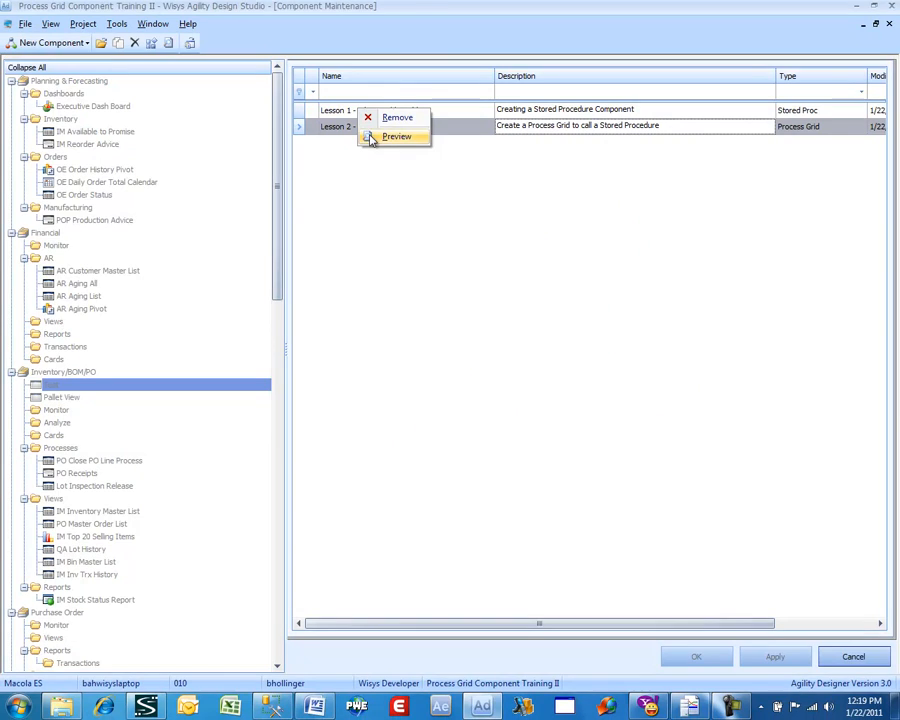
left_click(369, 135)
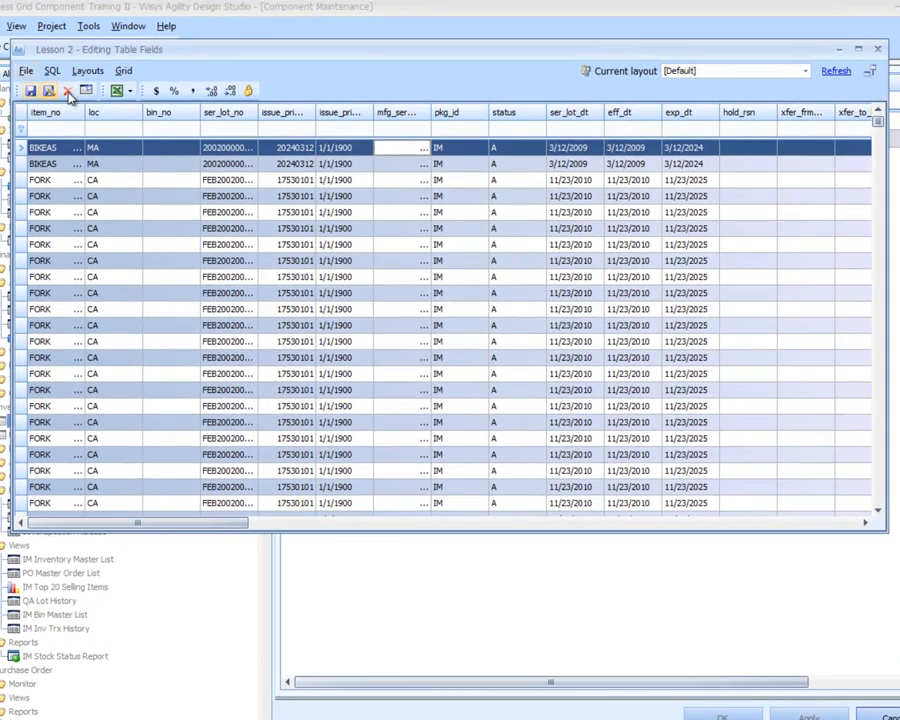
left_click(85, 92)
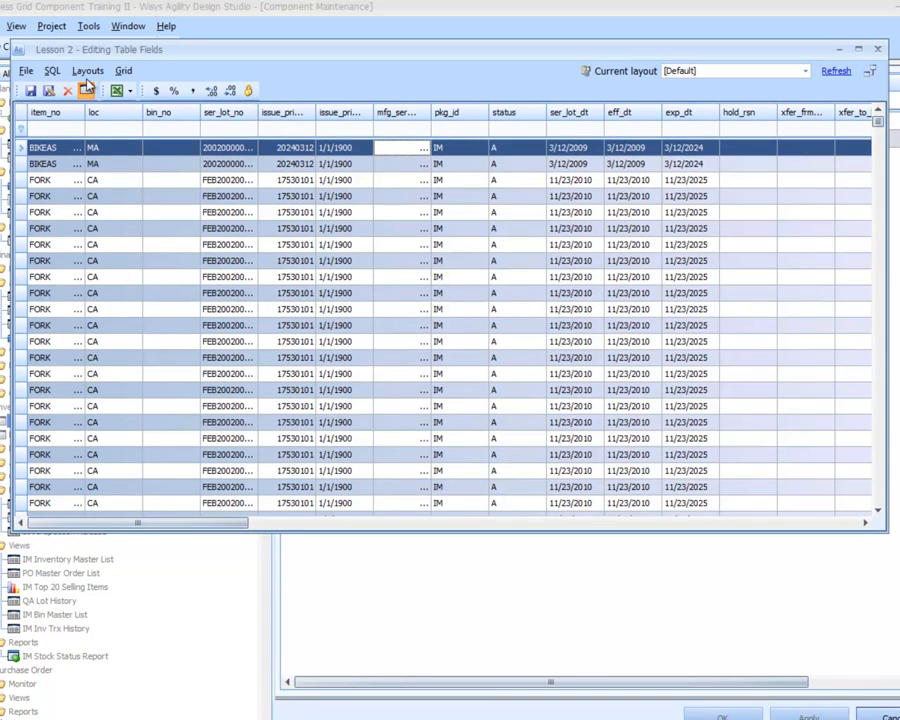
- Add the mfg_ser_lot_no column to the preview grid between Ser Lot No and Status using the Column Chooser
right_click(512, 118)
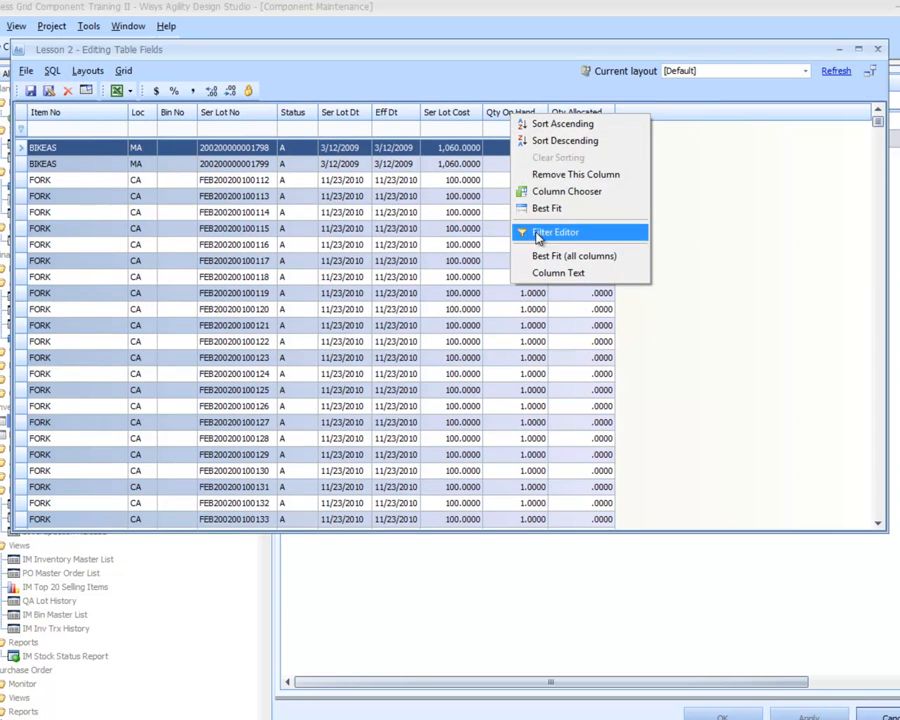
left_click(567, 191)
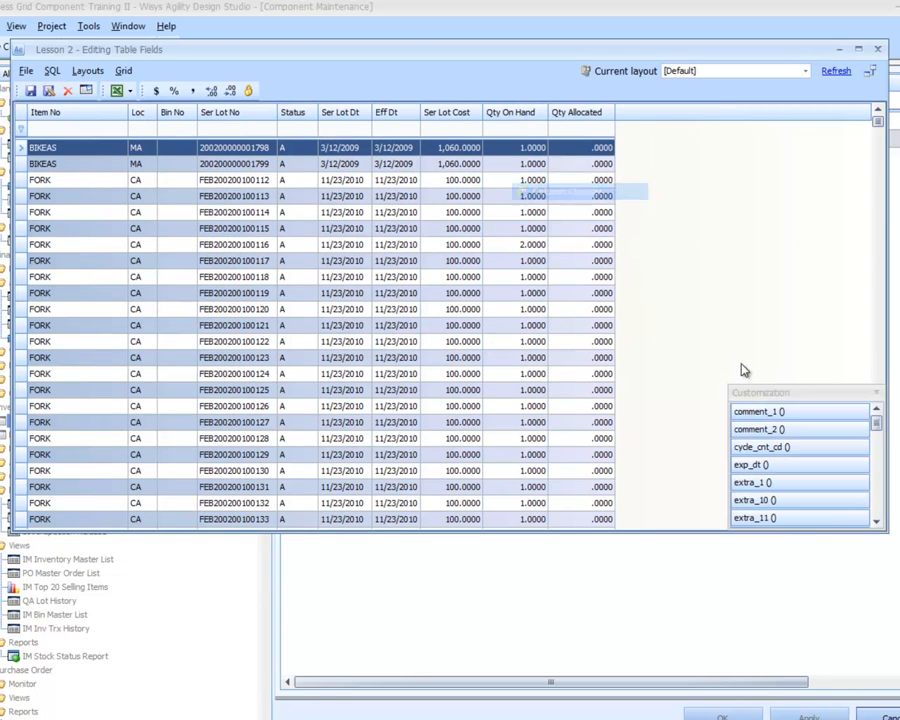
left_click(875, 505)
left_click(875, 505)
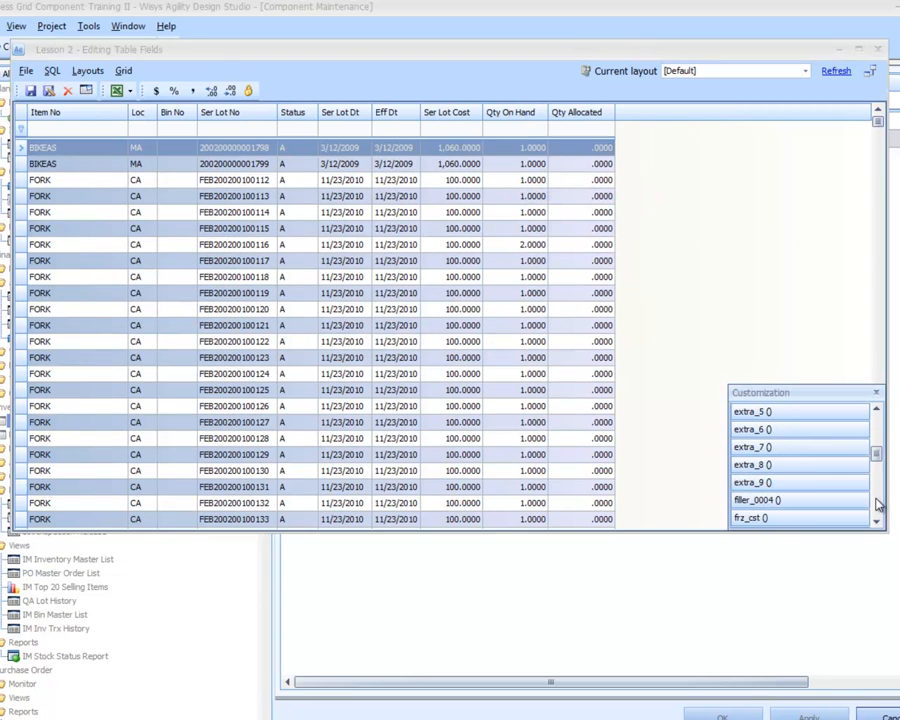
left_click(877, 505)
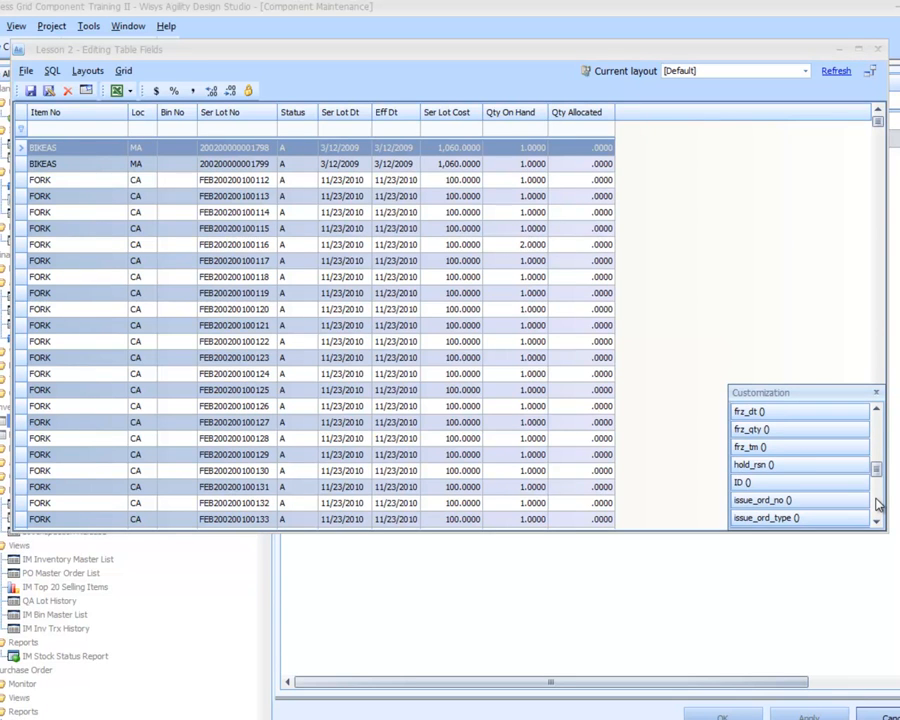
left_click(877, 505)
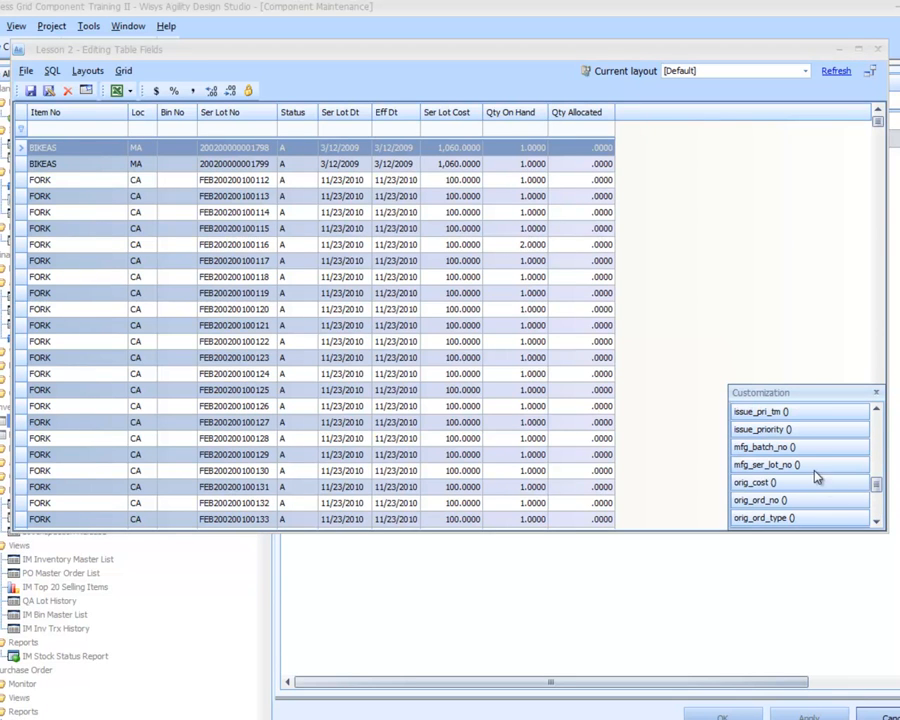
left_click_drag(768, 465, 275, 110)
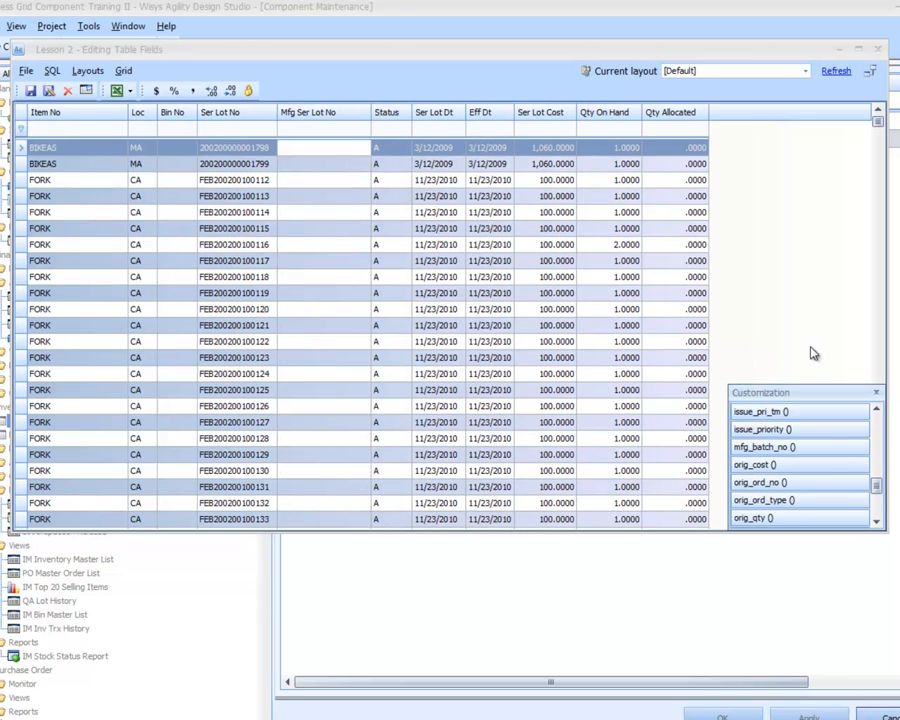
left_click(876, 393)
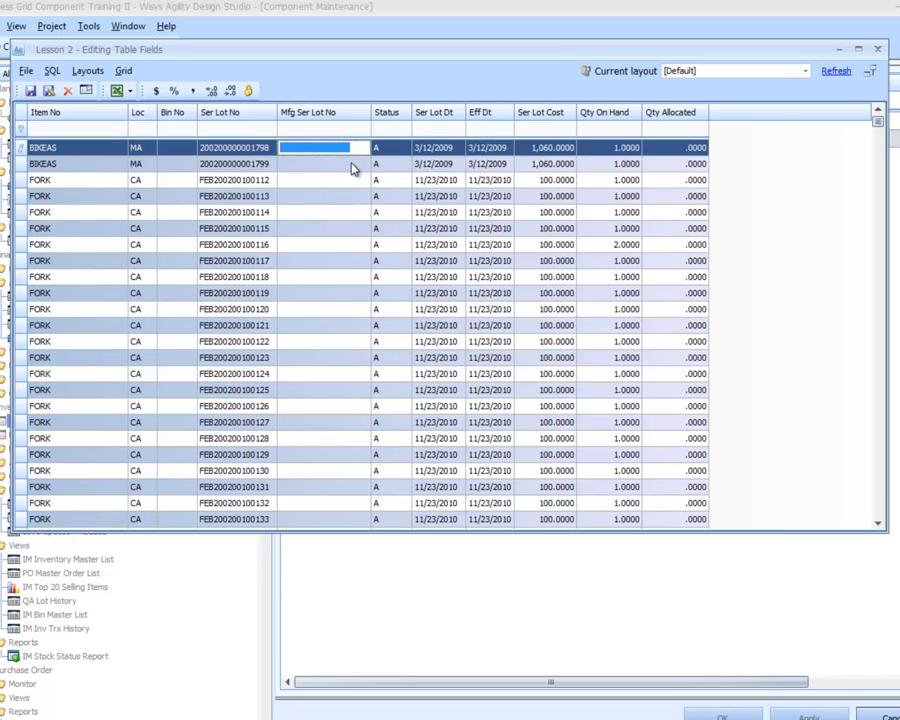
- Enter Mfg Ser Lot No 2002MFG01 and 2002MFG02 in the first and second BIKEAS rows, and refresh the grid to check that they were saved
left_click(319, 150)
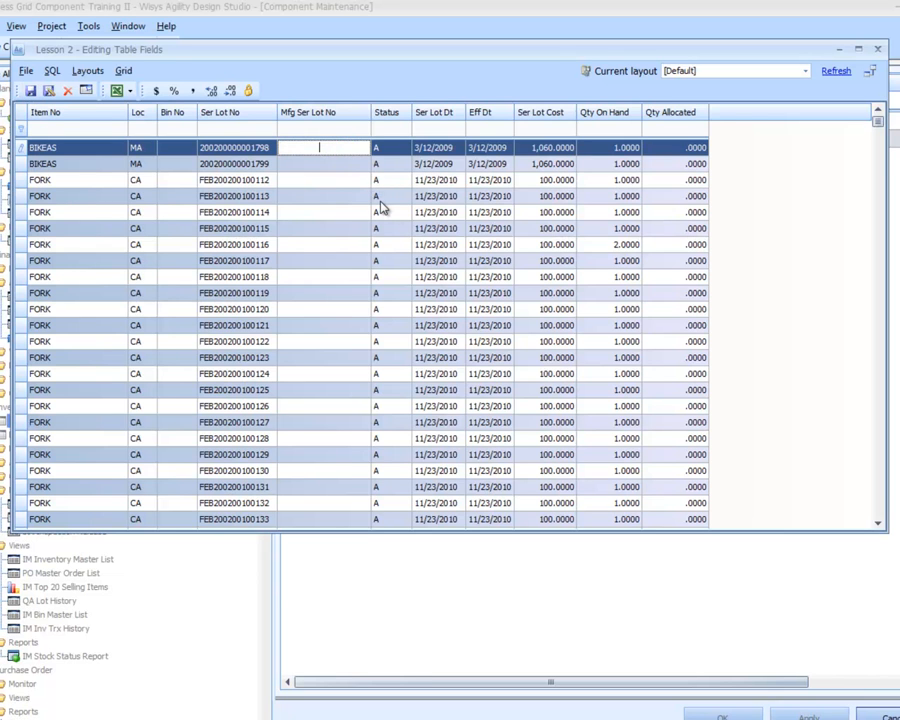
key("Down")
key("Up")
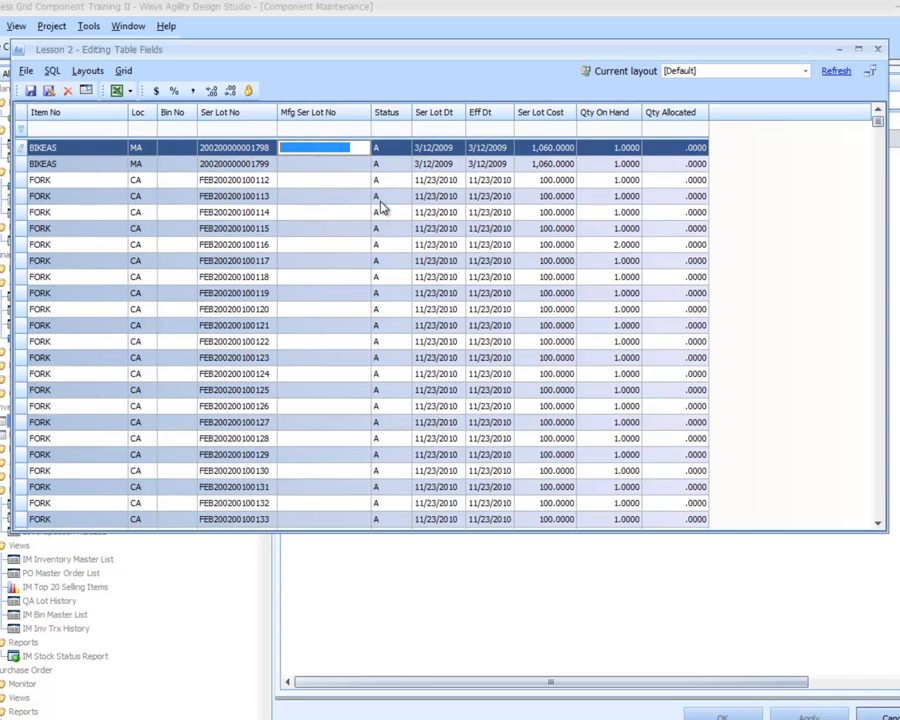
type("20")
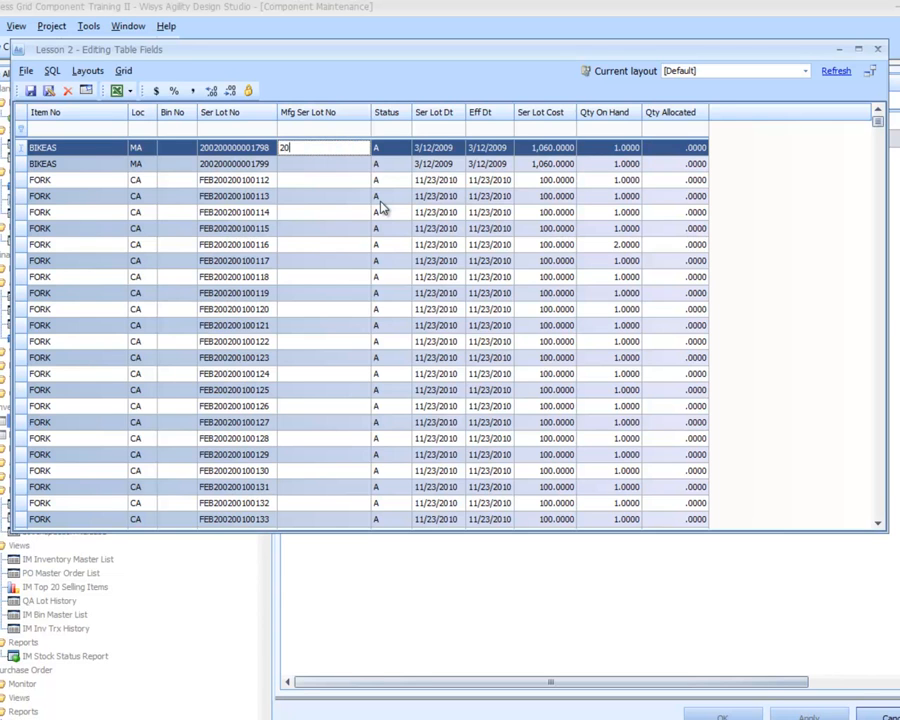
type("02MFG01")
key("Down")
type("2")
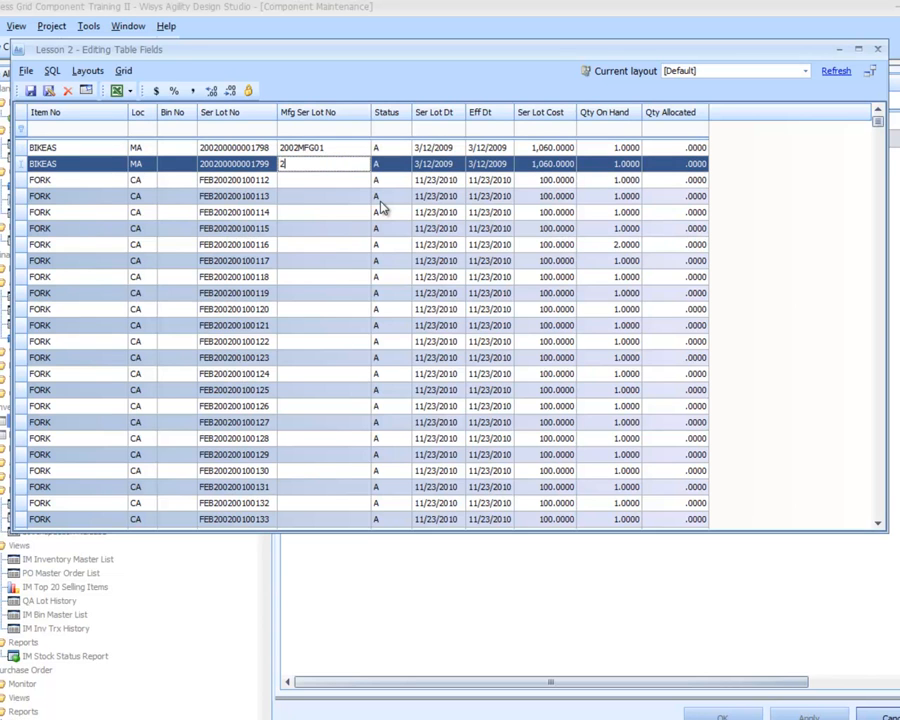
type("002MFG02")
key("Down")
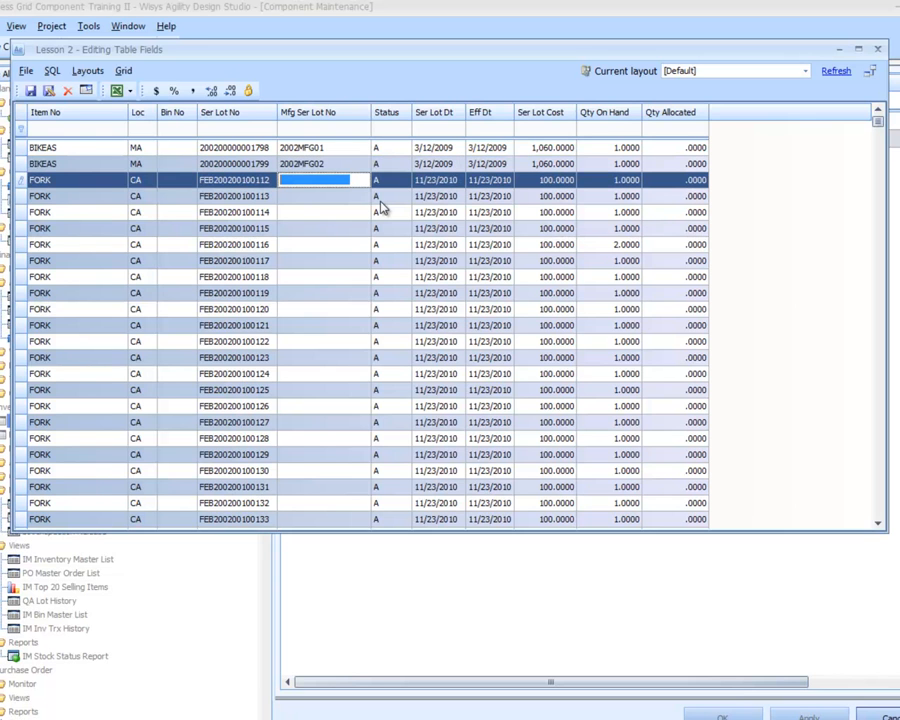
left_click(835, 72)
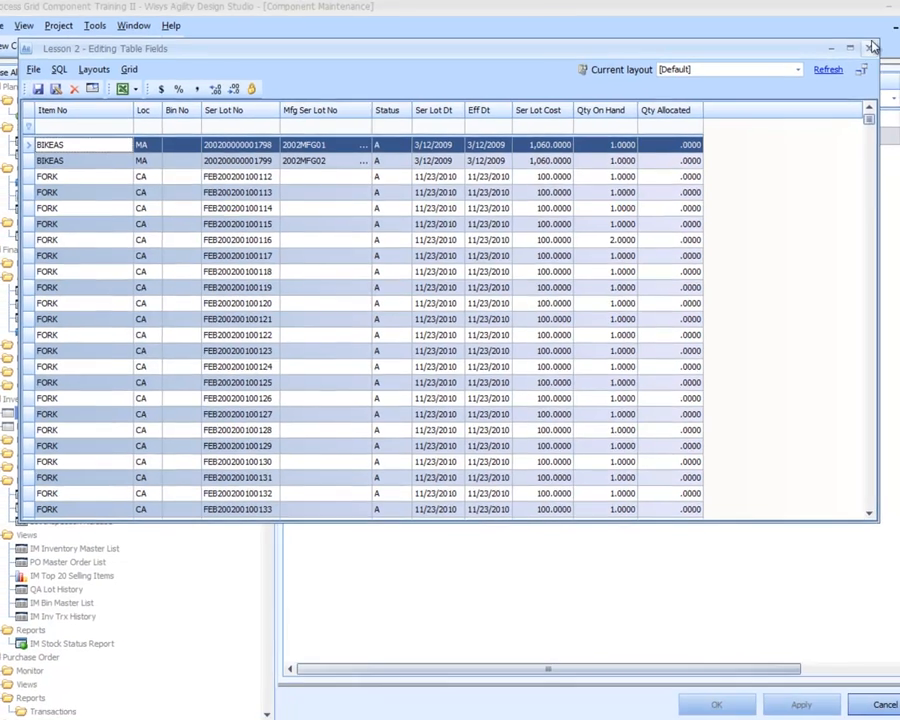
left_click(878, 49)
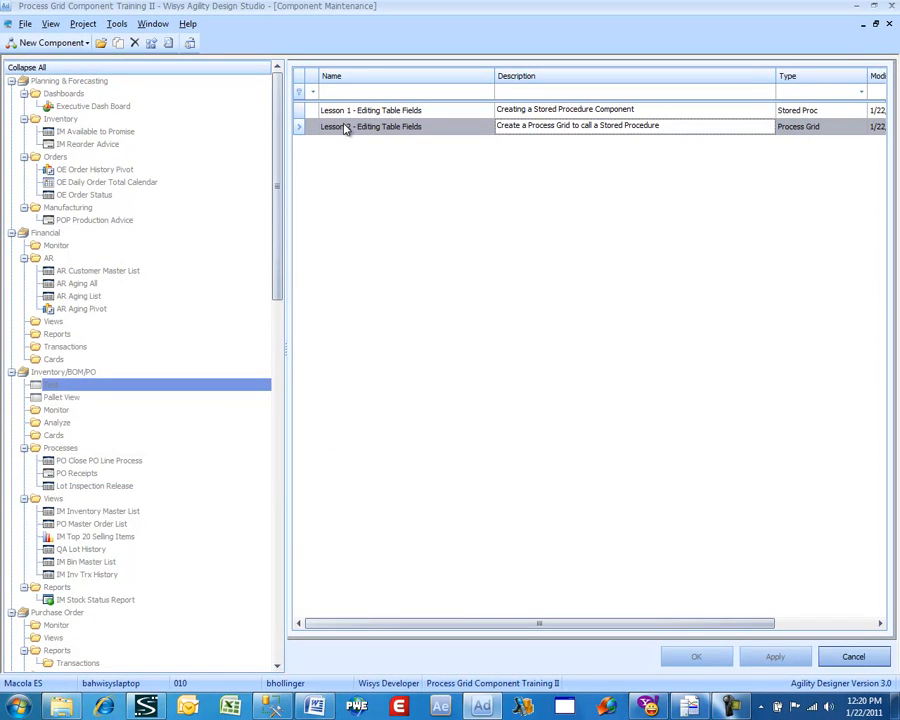
double_click(345, 128)
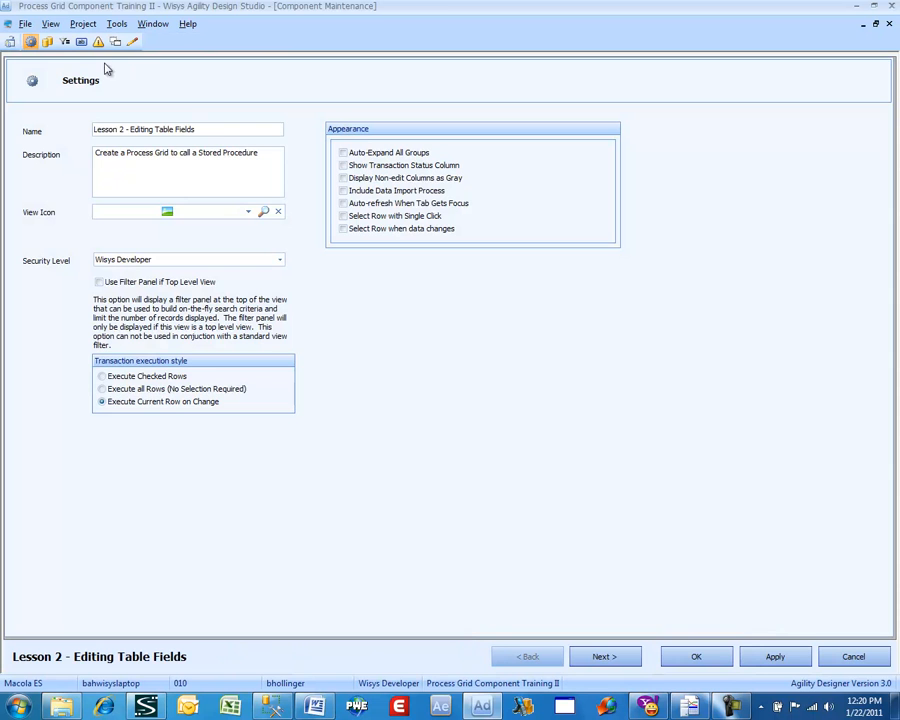
left_click(81, 41)
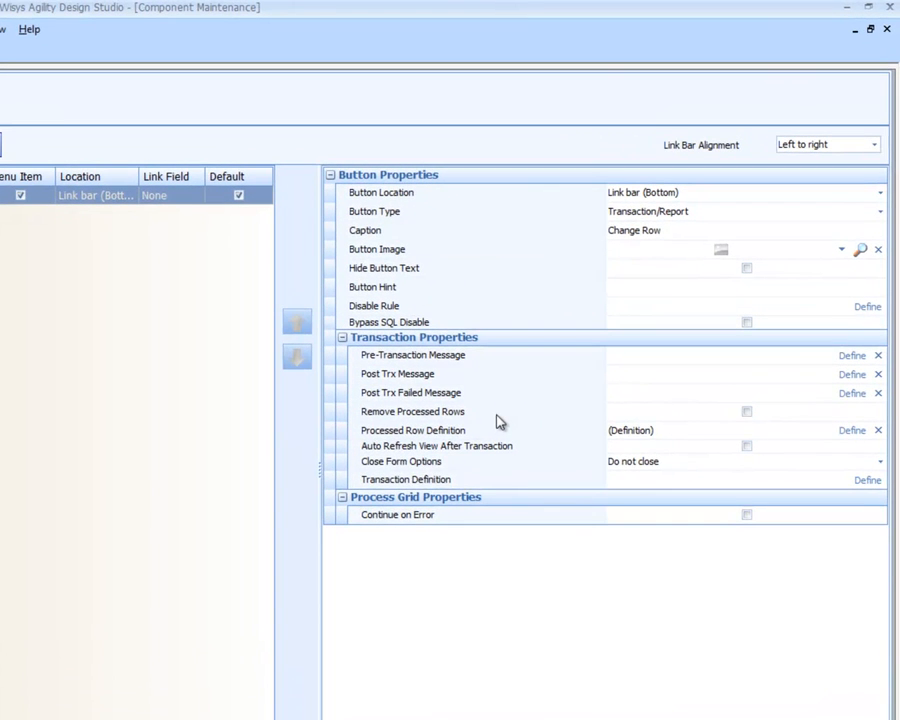
left_click(848, 396)
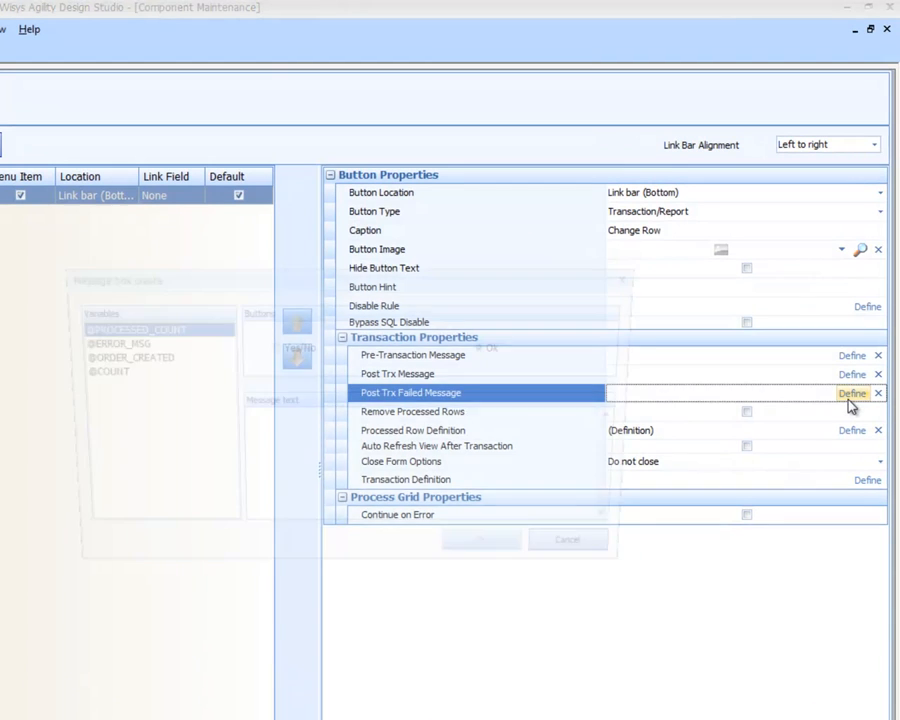
left_click(300, 432)
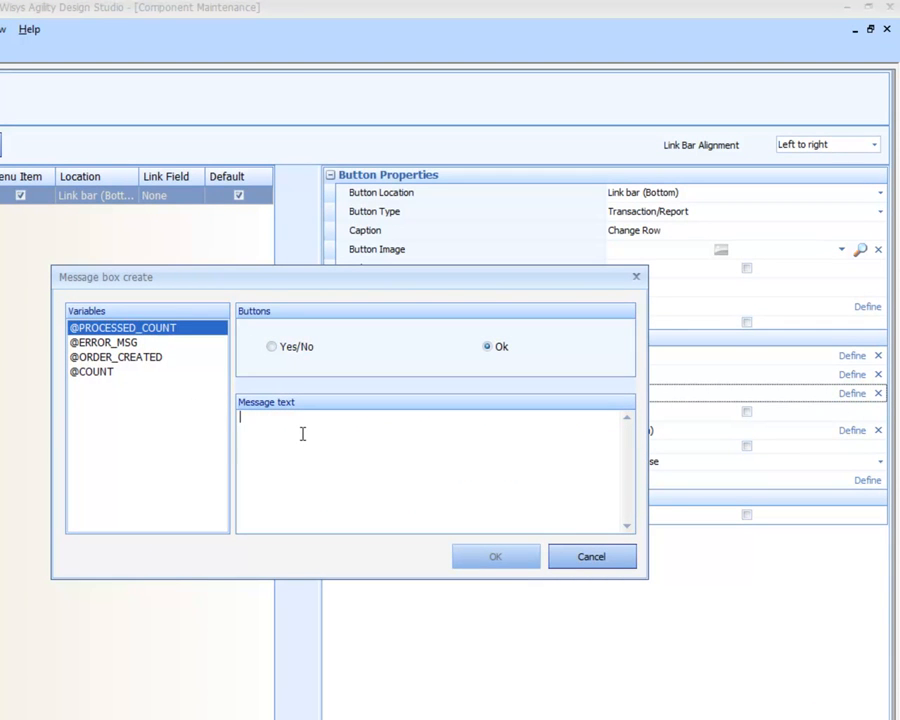
type("Failed")
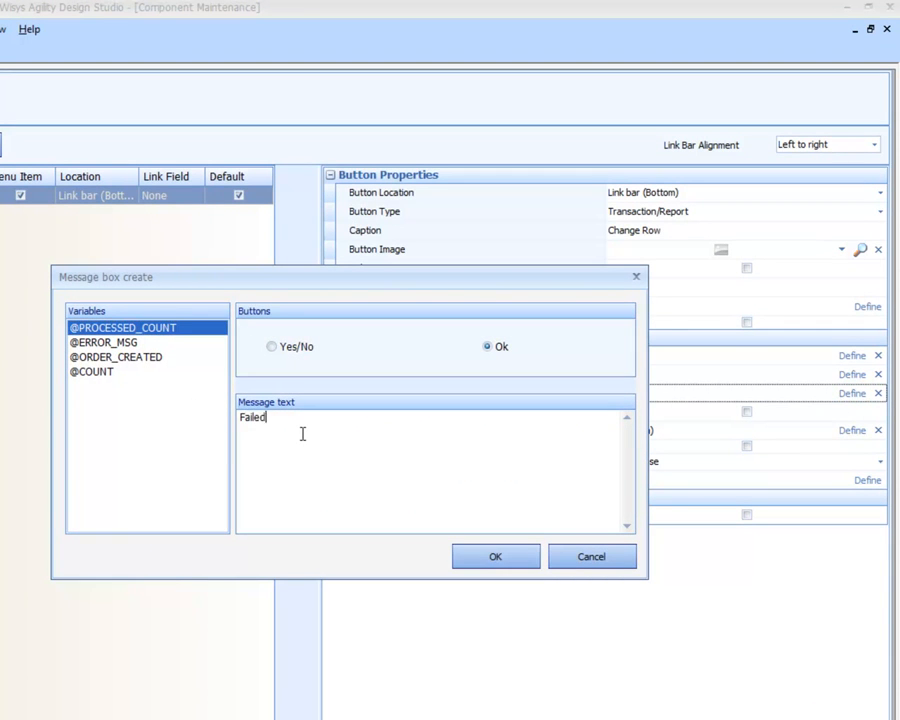
type(":'")
key("BackSpace")
double_click(125, 345)
left_click(483, 563)
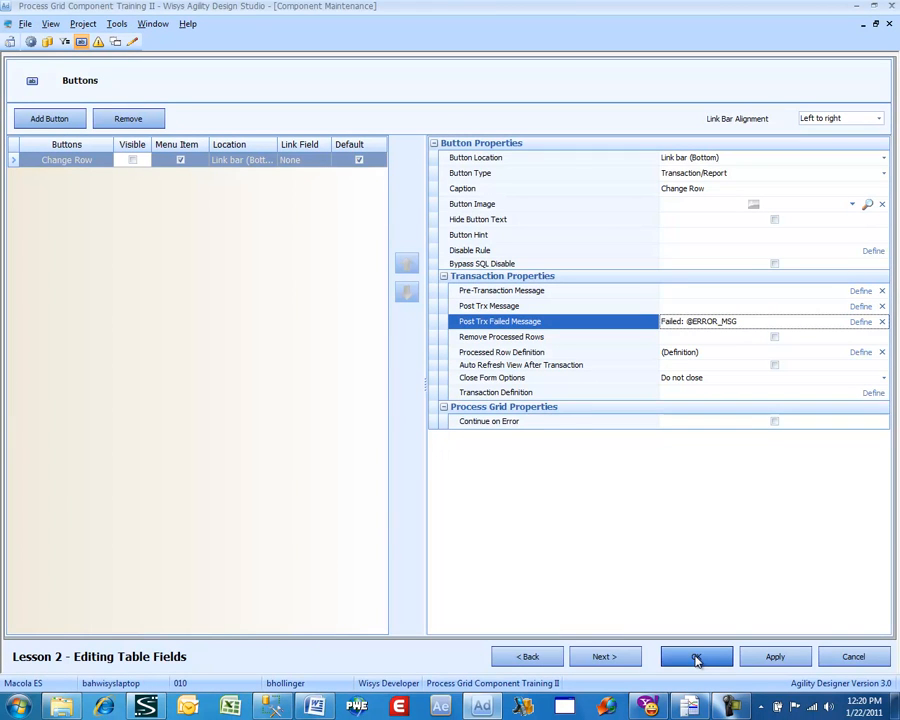
left_click(697, 660)
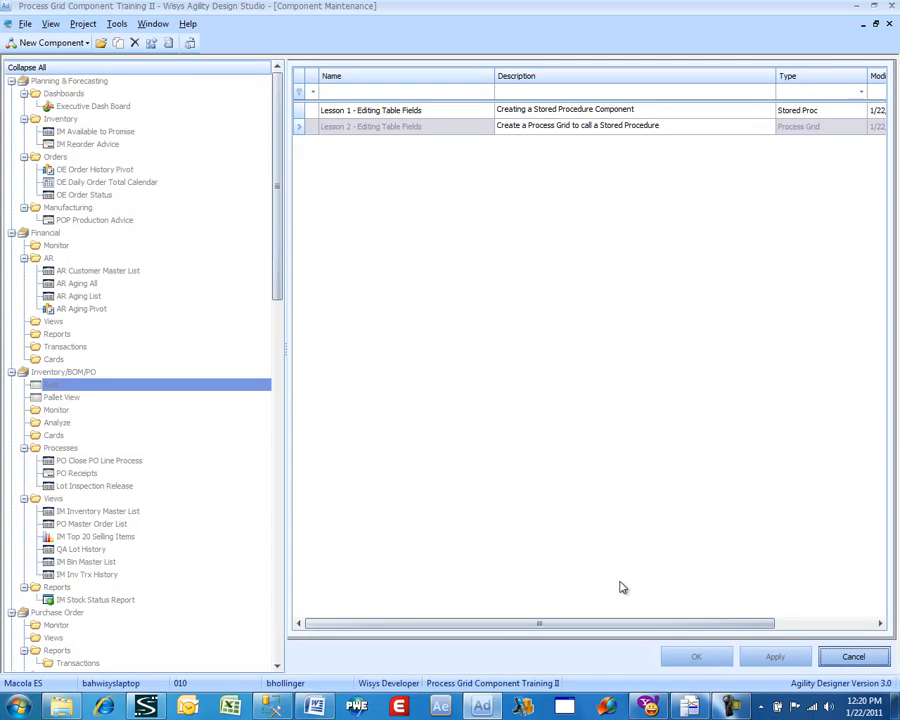